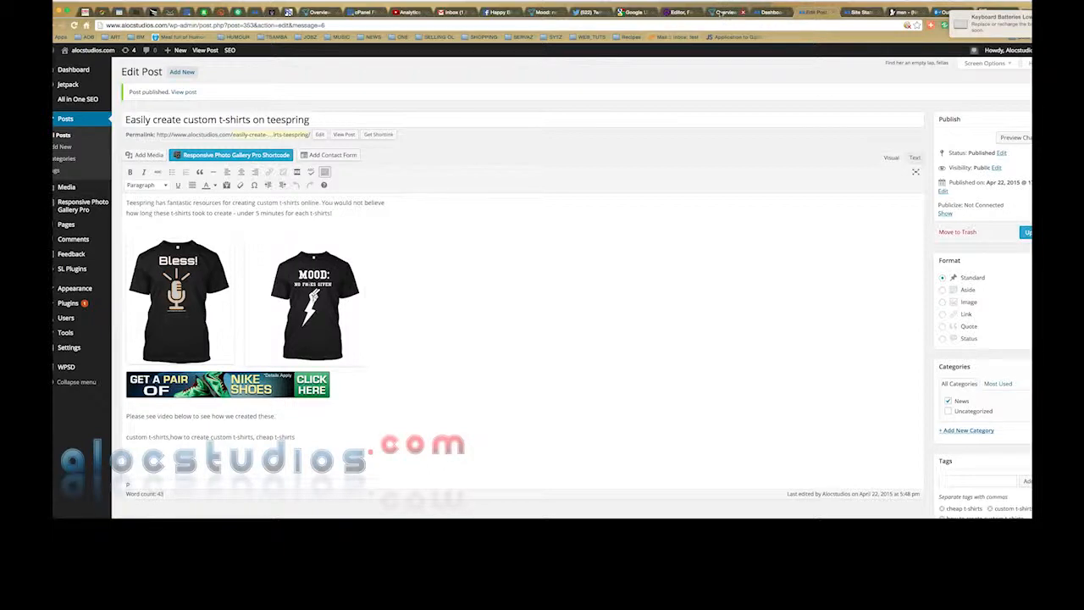
Switch to the Teespring campaigns dashboard and launch a new campaign
click(721, 13)
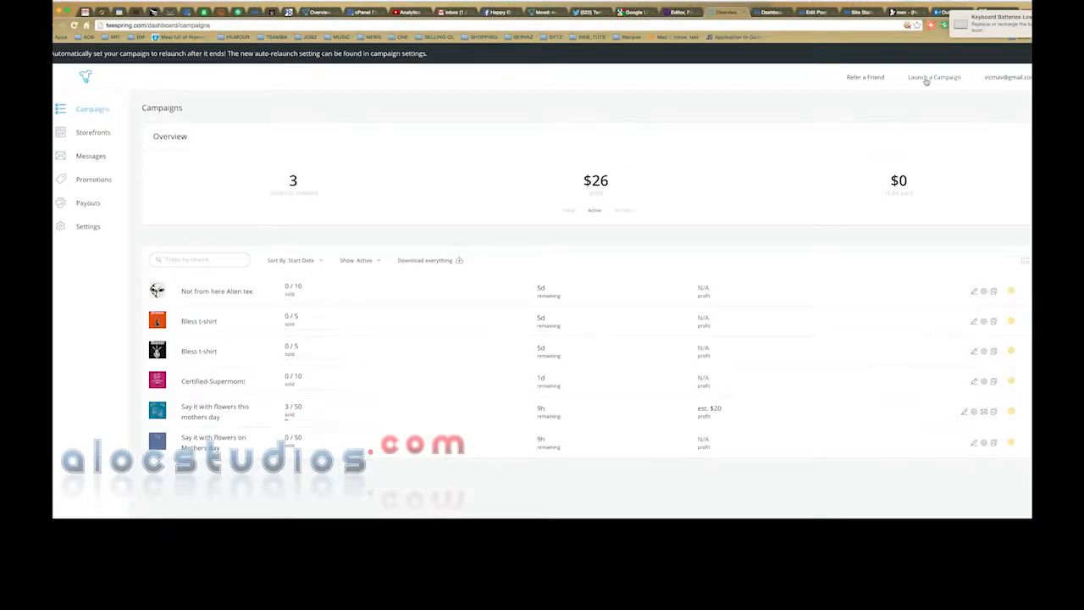
click(926, 78)
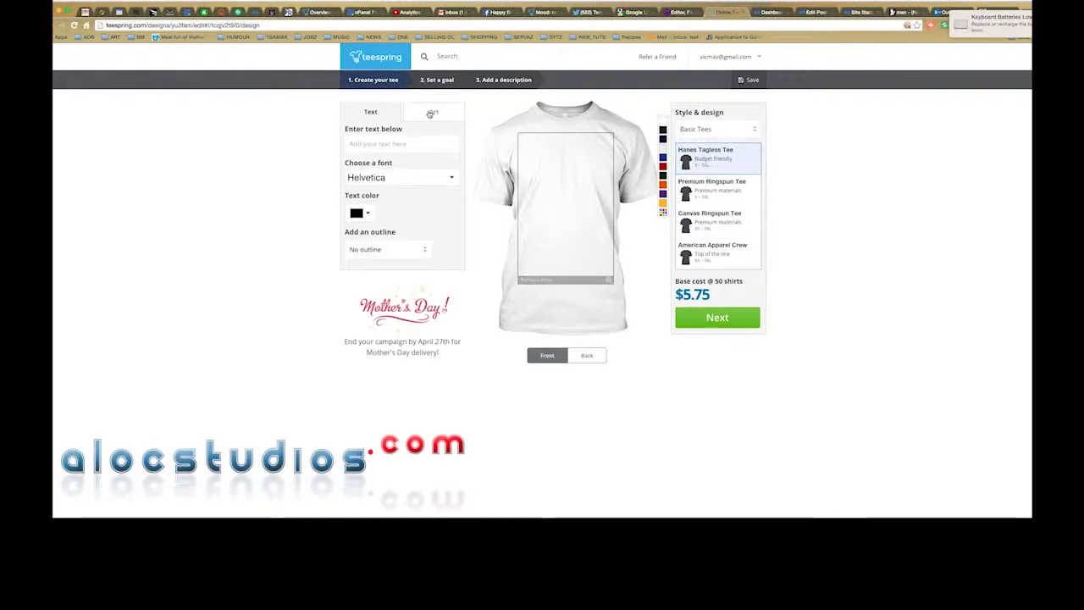
Search the artwork library for "mic"
click(430, 113)
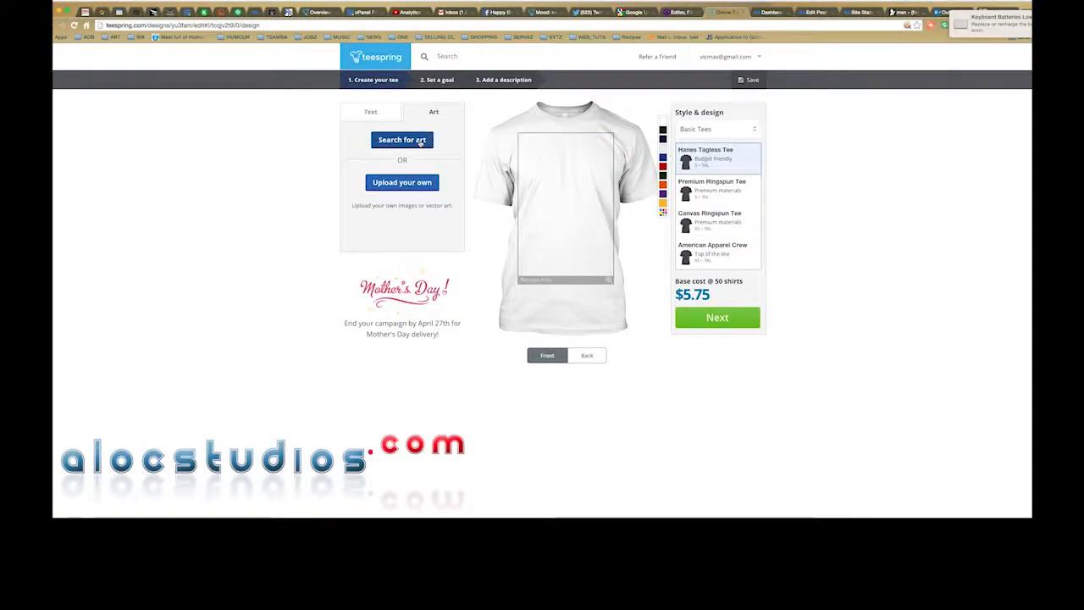
click(419, 142)
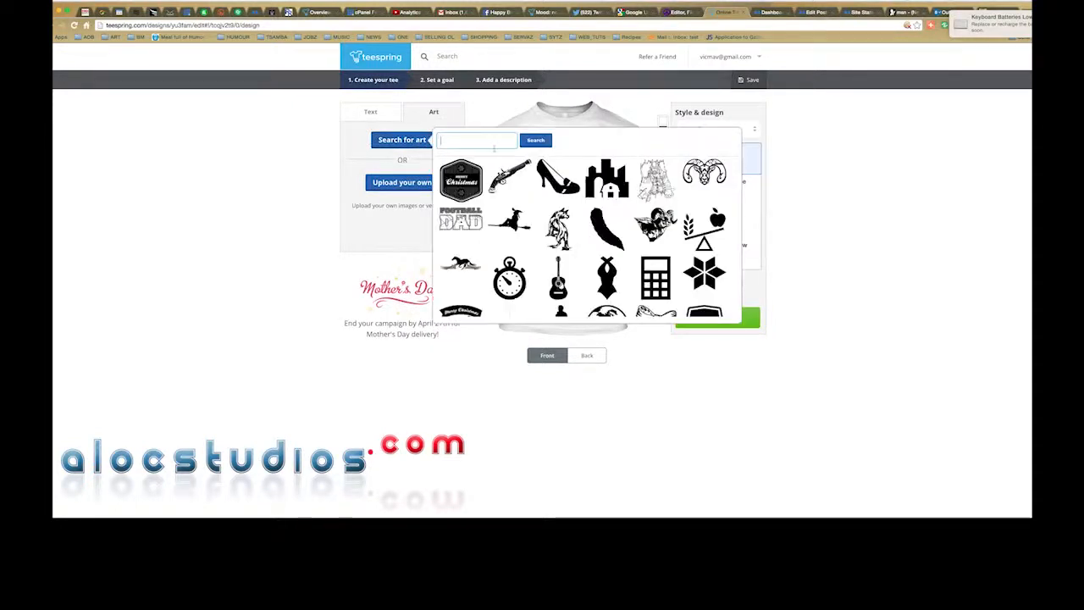
text(mic)
key(Return)
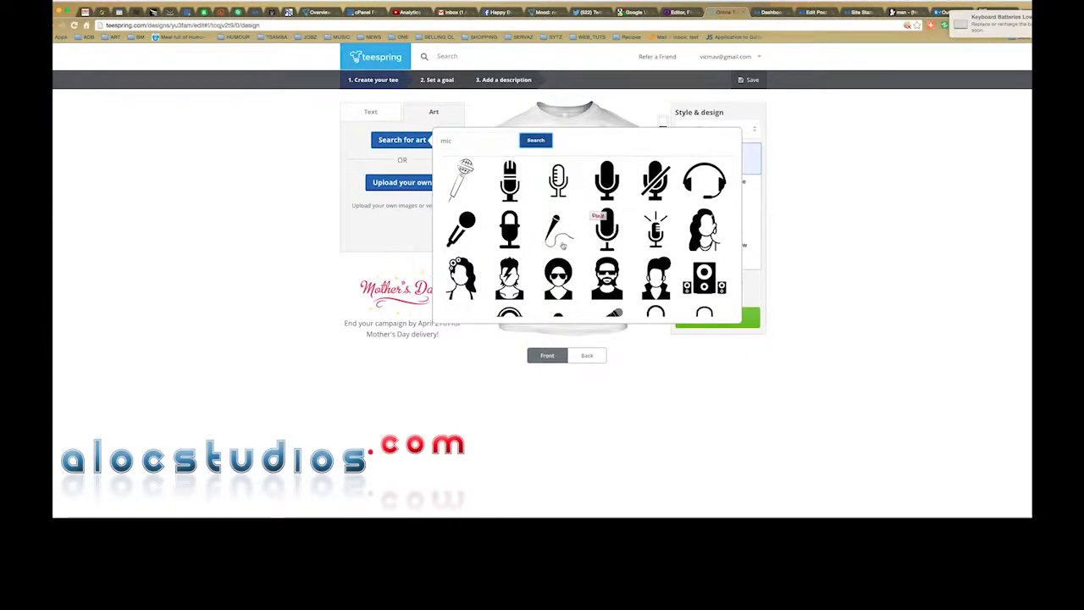
Choose the solid black studio microphone with a slotted head from the artwork results and center it on the shirt's chest
scroll(568, 247, down, 3)
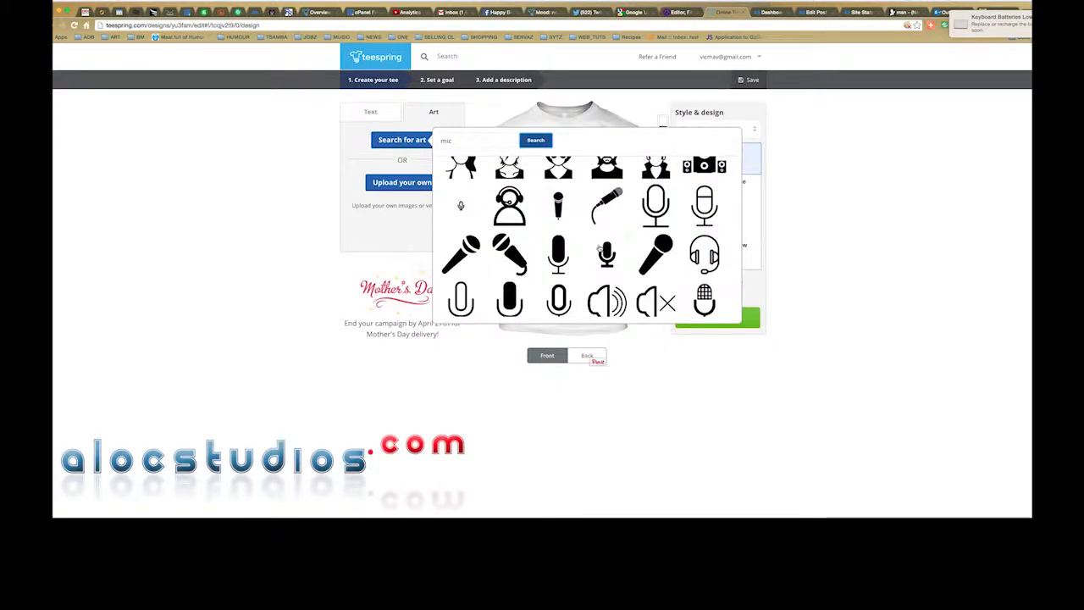
scroll(599, 247, down, 3)
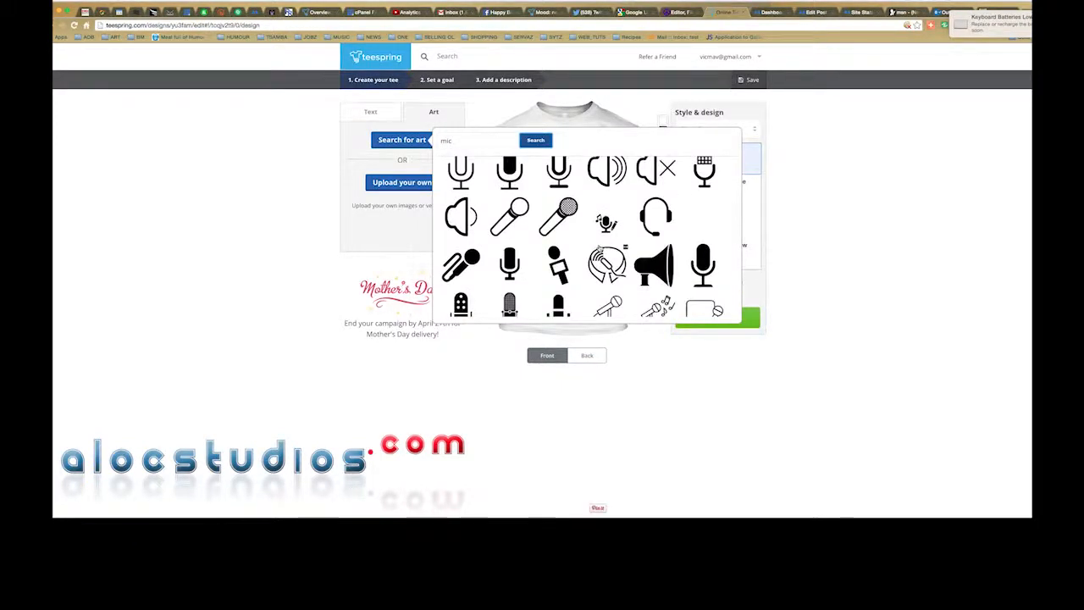
scroll(625, 245, down, 3)
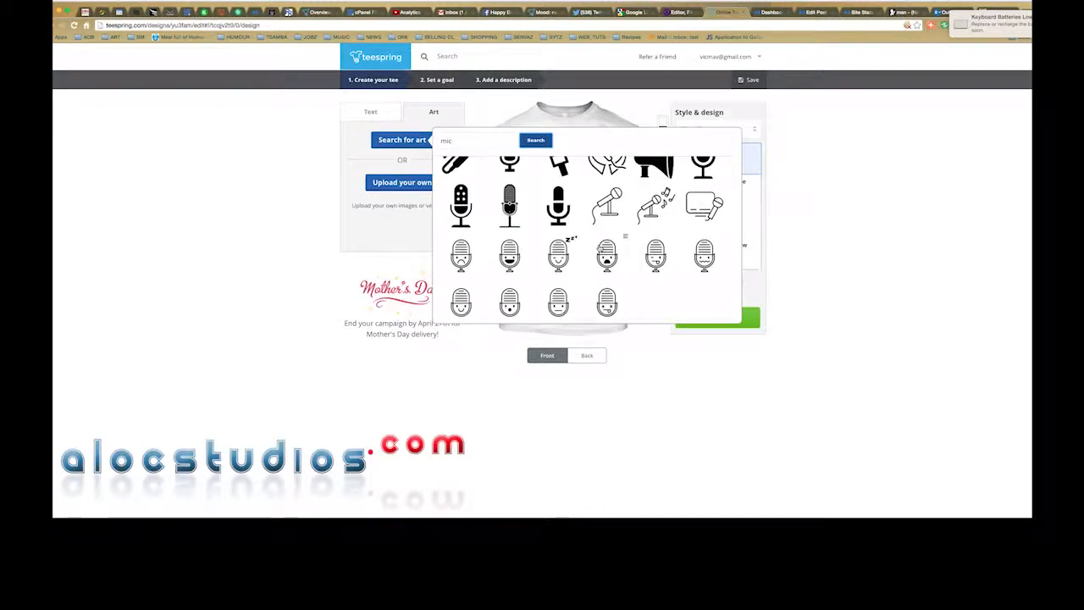
scroll(599, 248, down, 2)
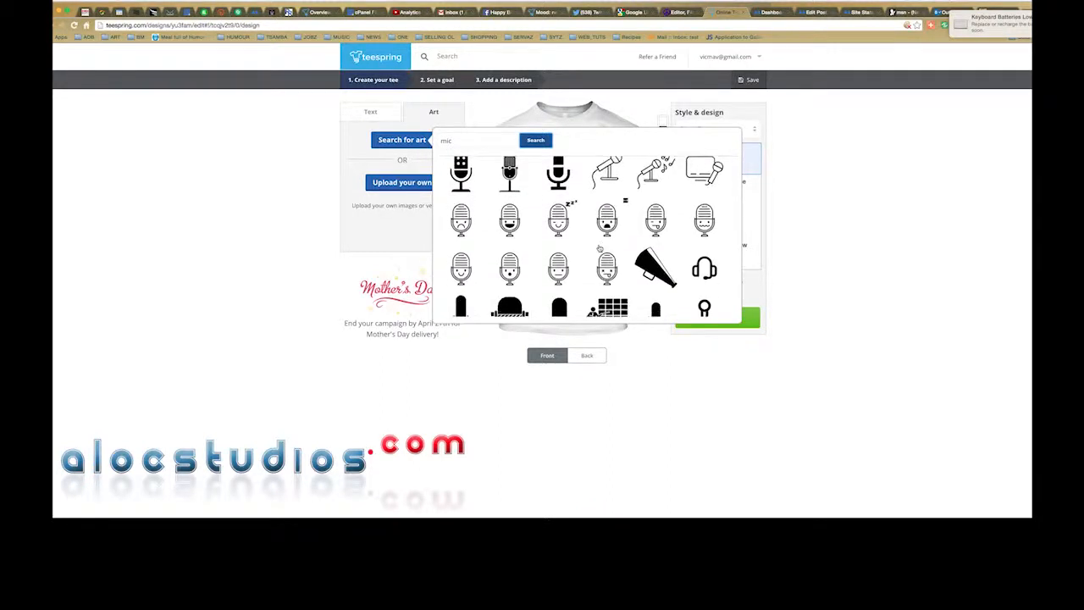
scroll(599, 249, down, 5)
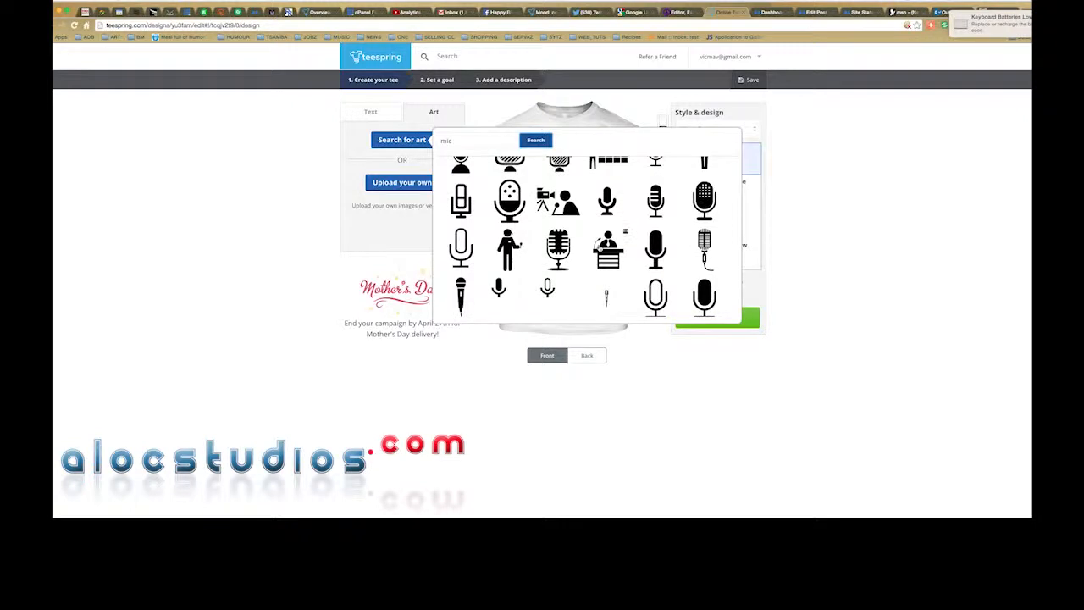
scroll(599, 248, down, 2)
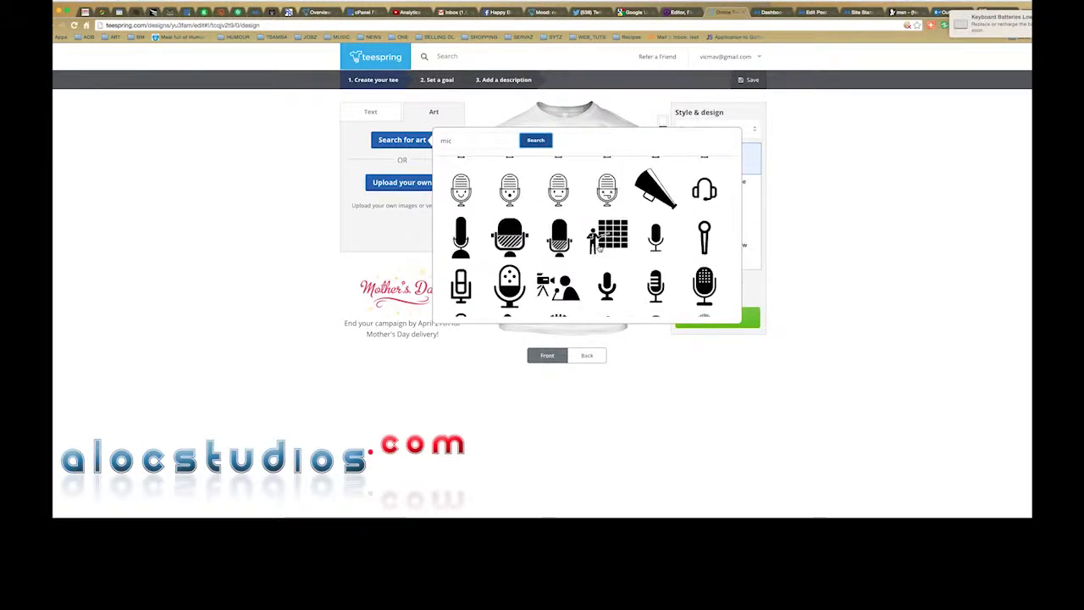
scroll(599, 245, up, 3)
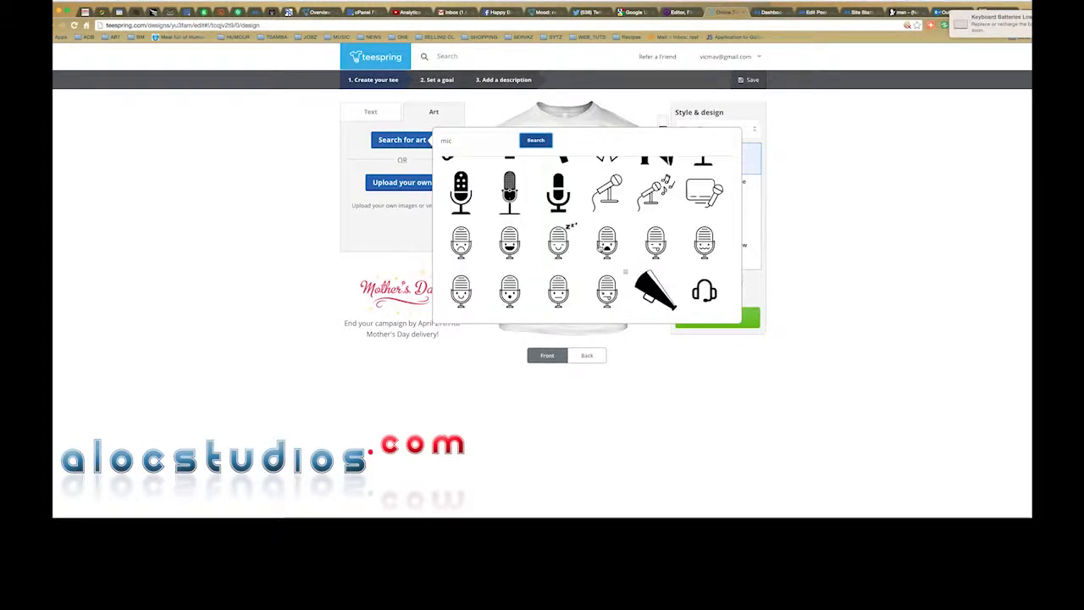
scroll(599, 246, up, 1)
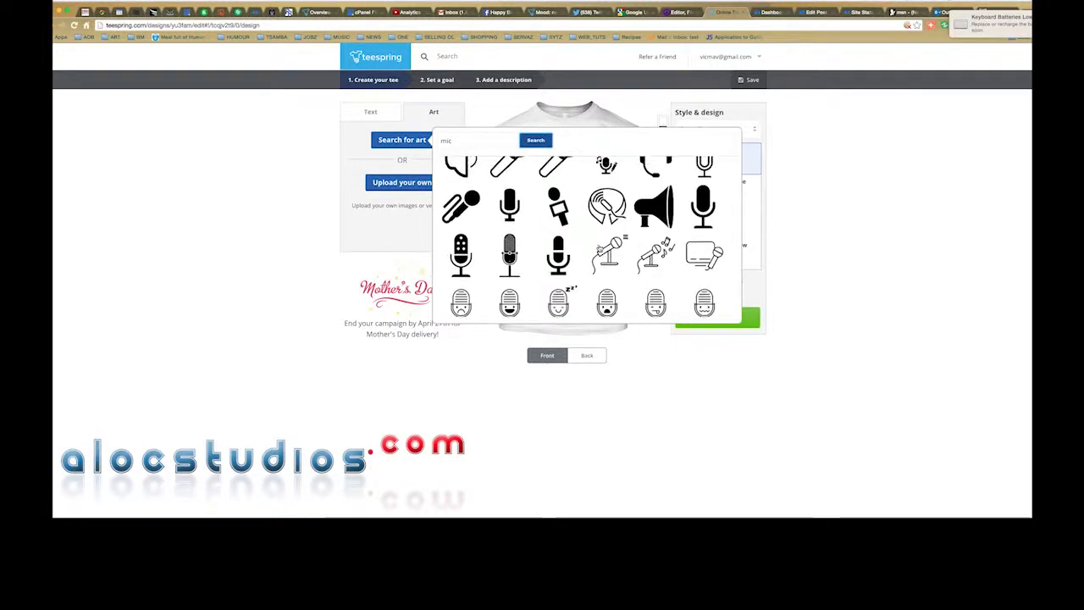
scroll(599, 246, up, 2)
scroll(603, 251, up, 3)
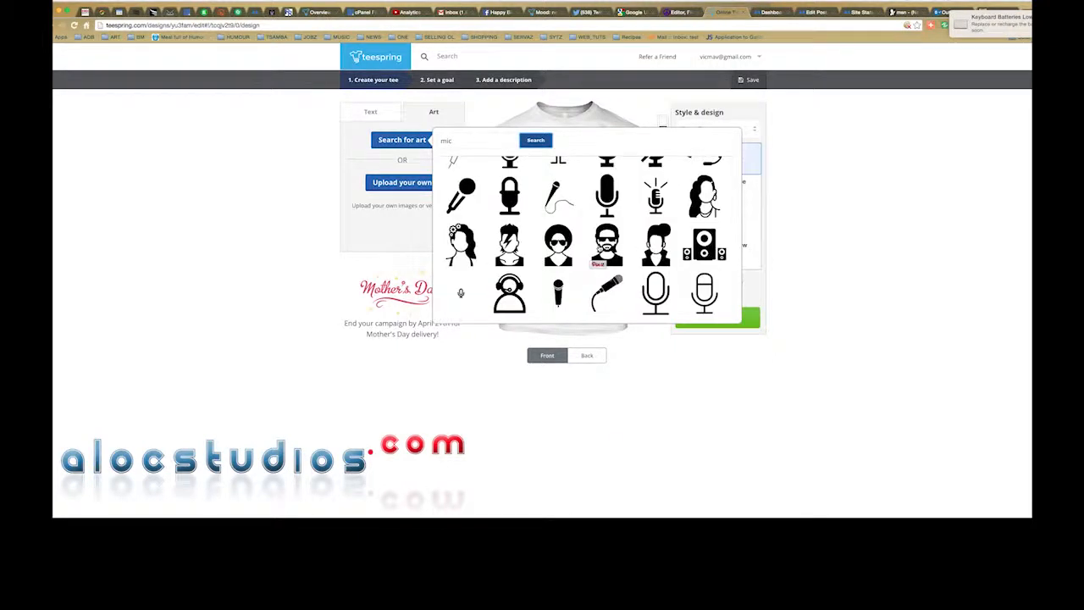
scroll(598, 247, up, 2)
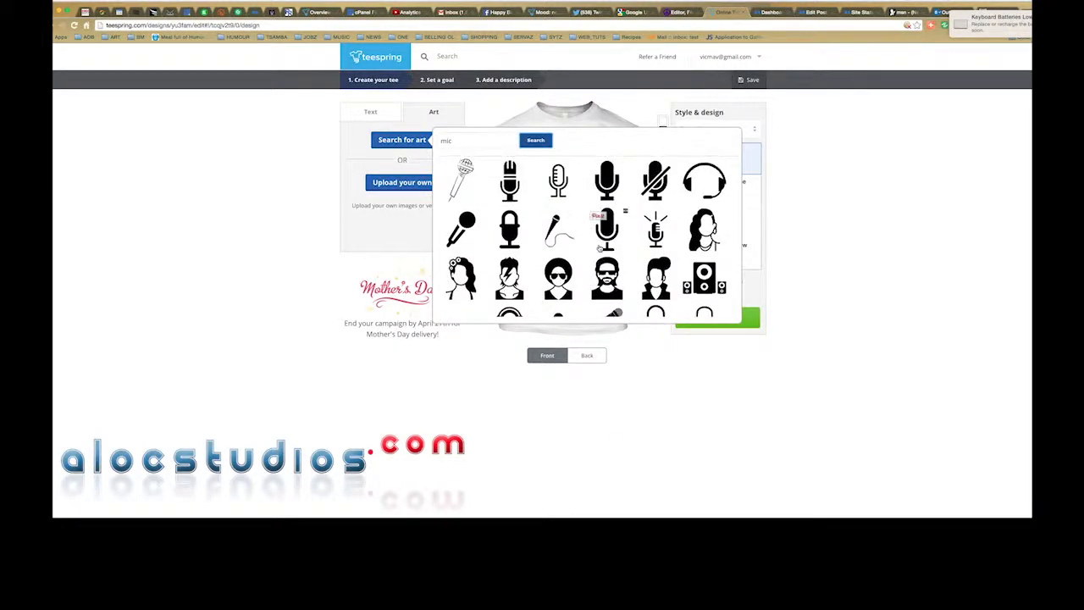
click(508, 190)
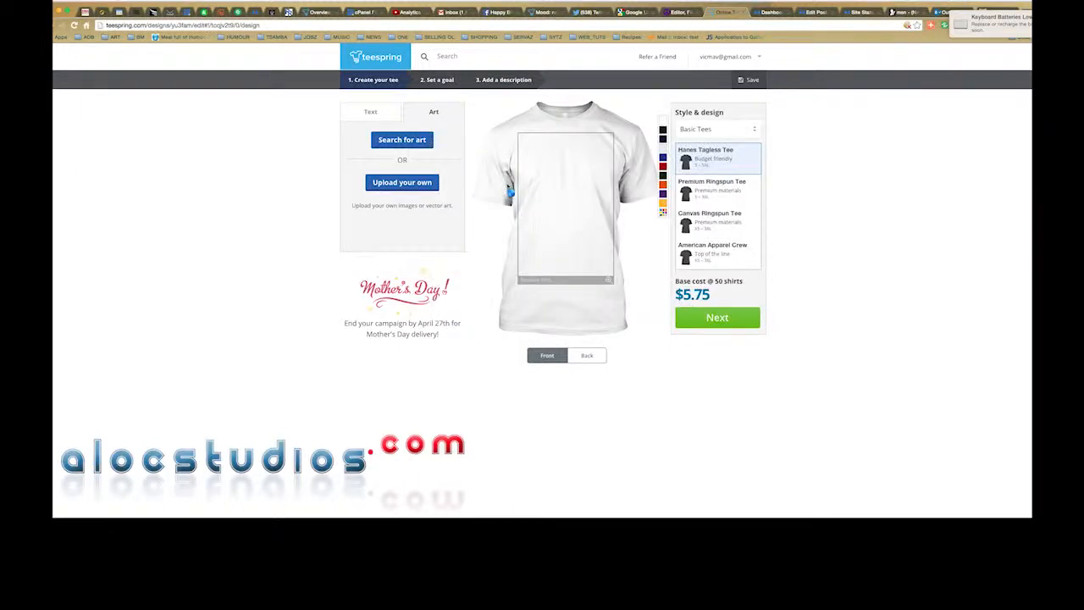
drag(583, 171, 564, 184)
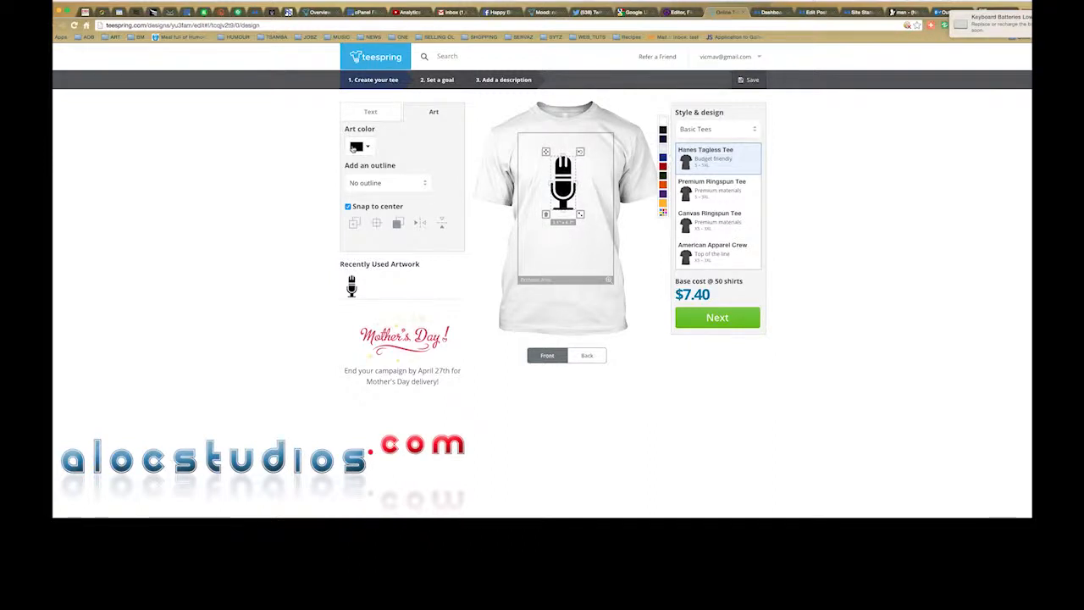
Try golden yellow and bright neon yellow as the microphone's art color
click(355, 147)
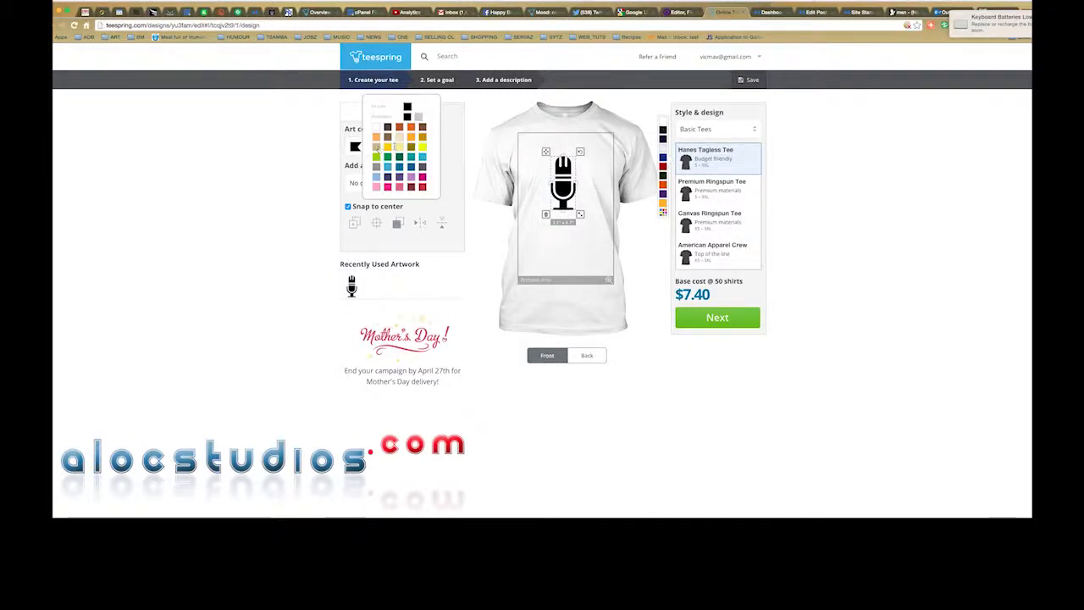
click(389, 148)
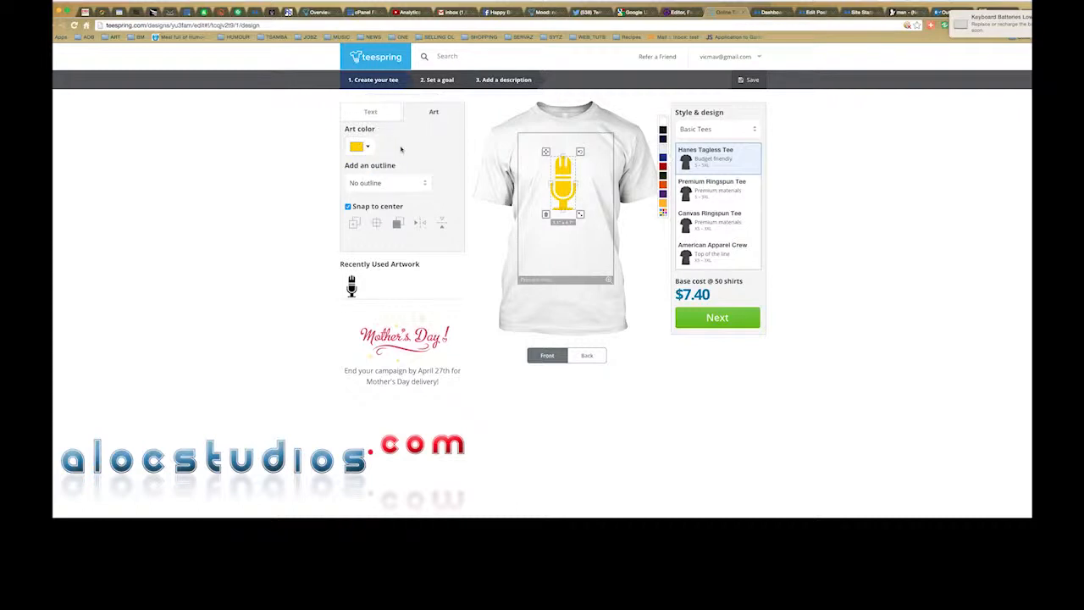
click(367, 148)
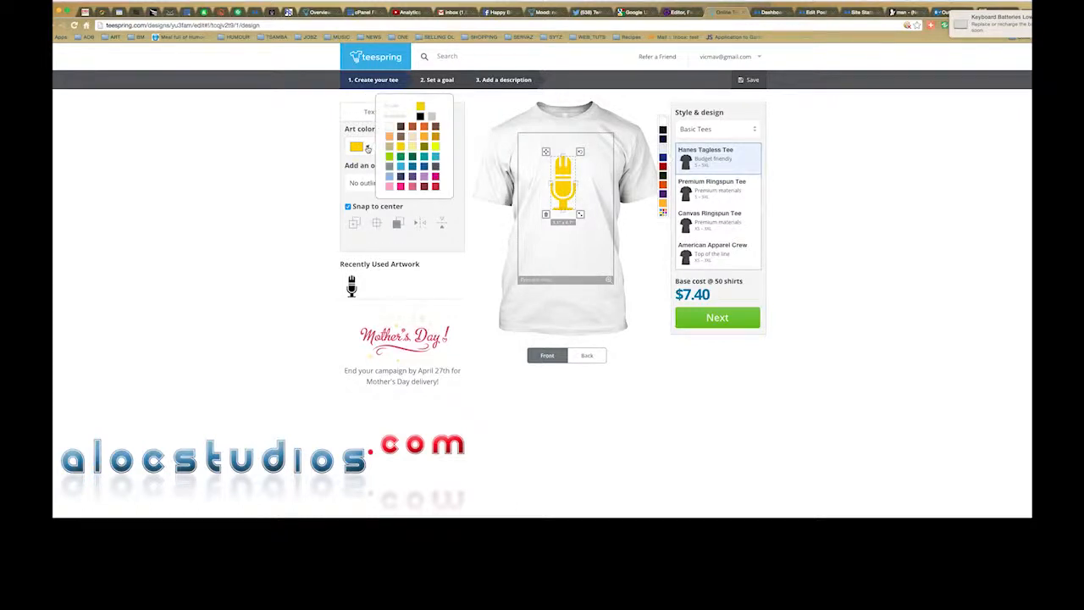
click(436, 148)
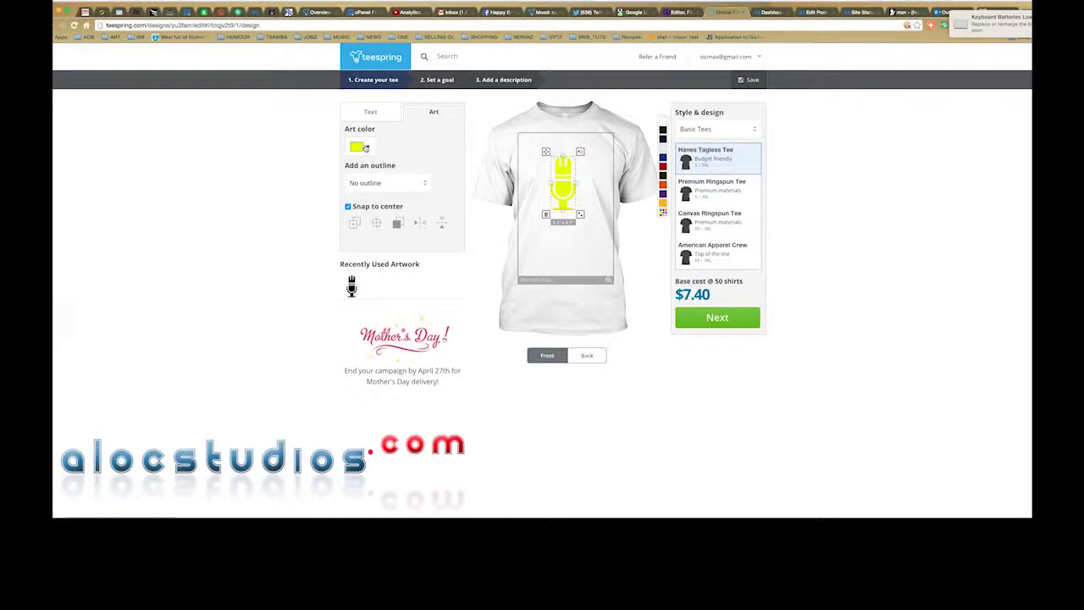
Set the microphone's art color to light gray and nudge the artwork slightly on the shirt front
click(356, 148)
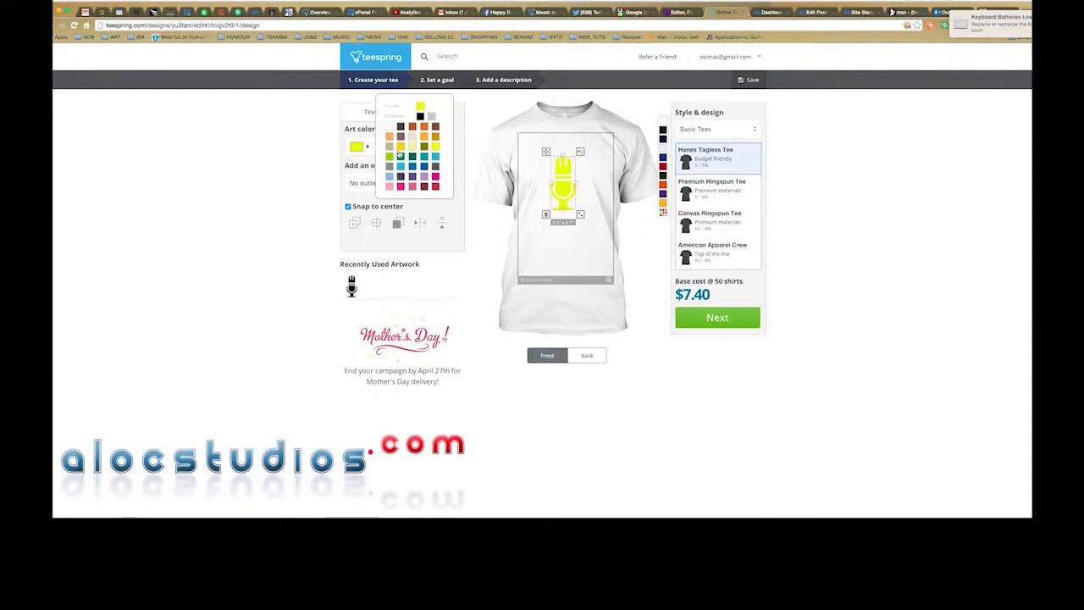
click(431, 117)
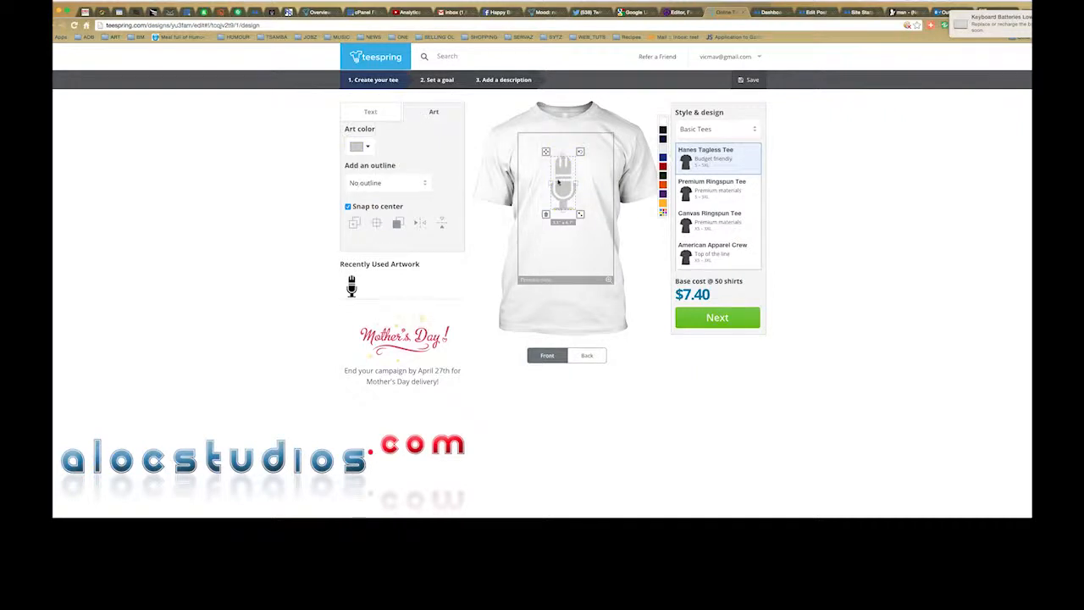
drag(558, 181, 561, 180)
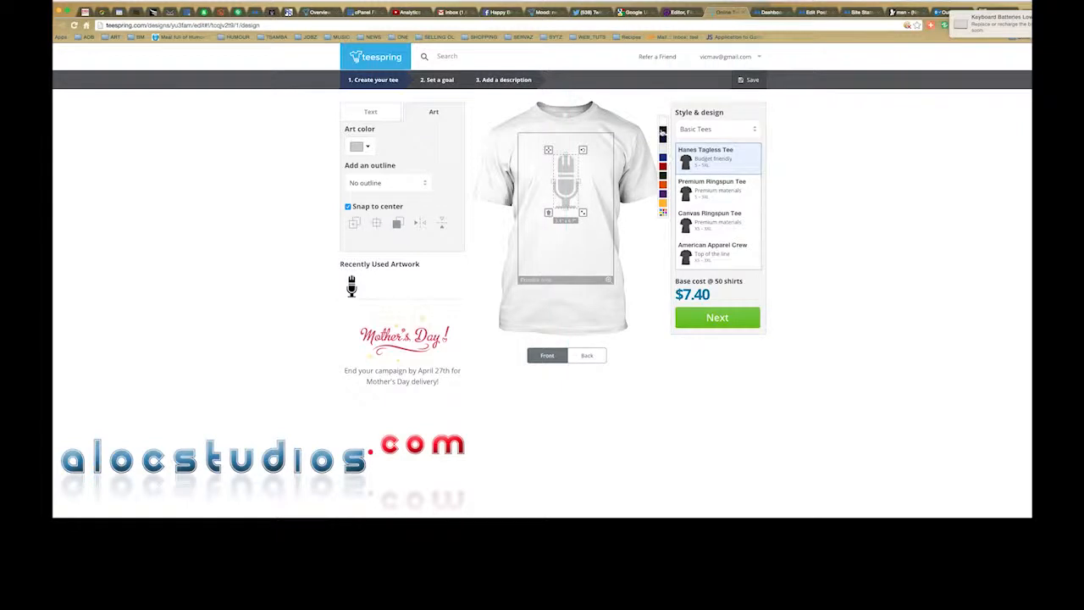
Preview several shirt colors and set the Hanes Tagless Tee to dark green
click(662, 131)
click(662, 139)
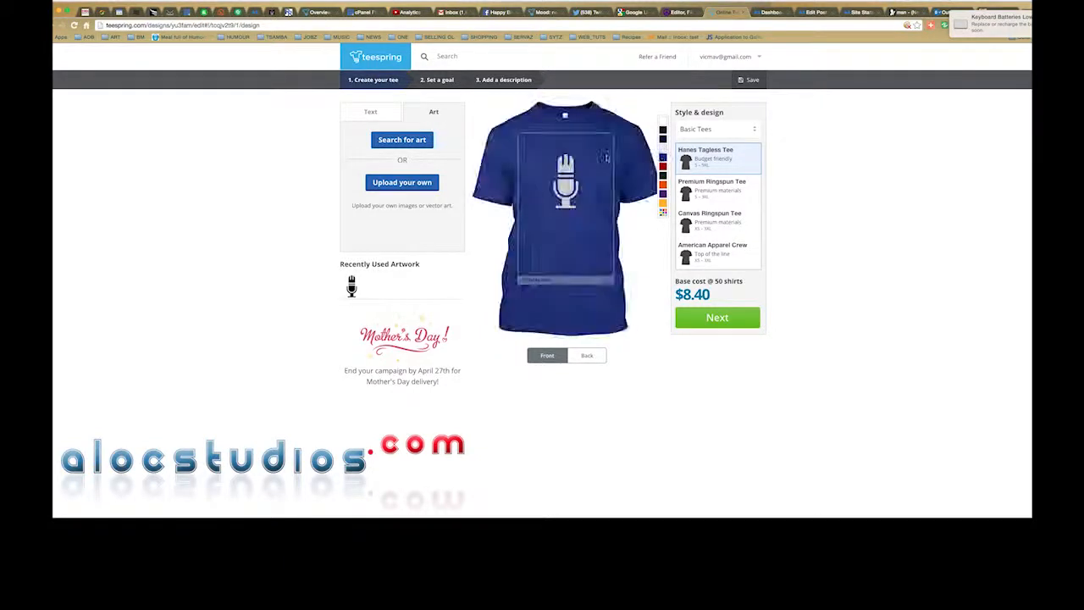
click(662, 149)
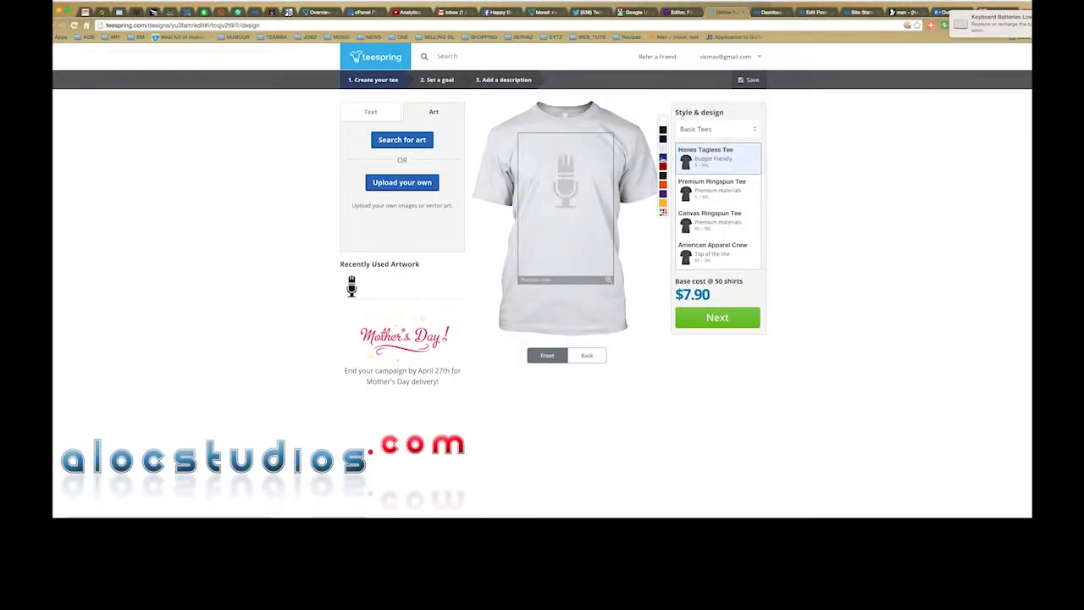
click(663, 159)
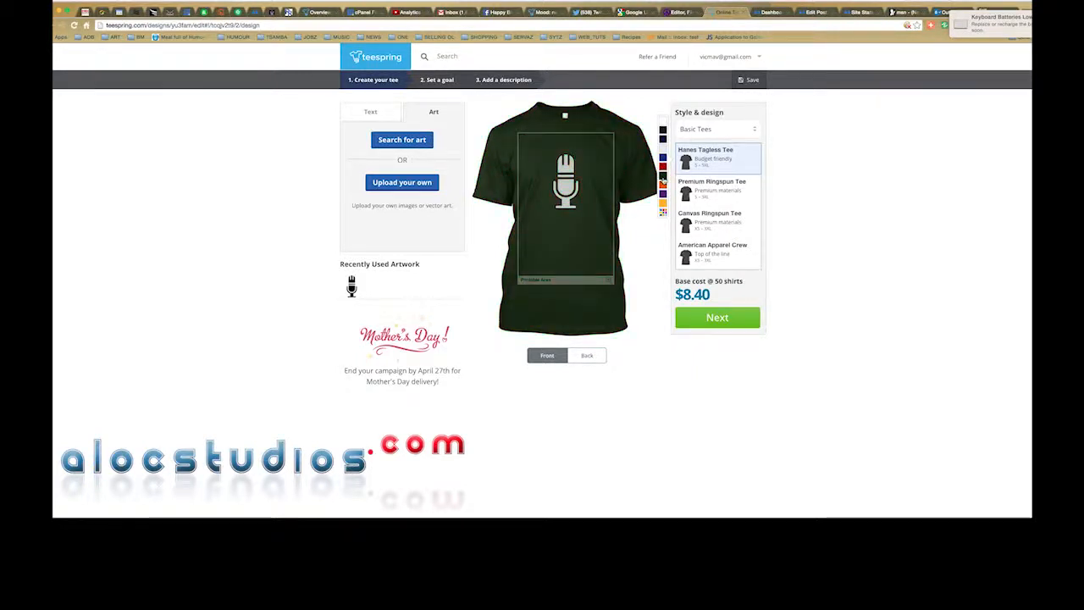
click(662, 178)
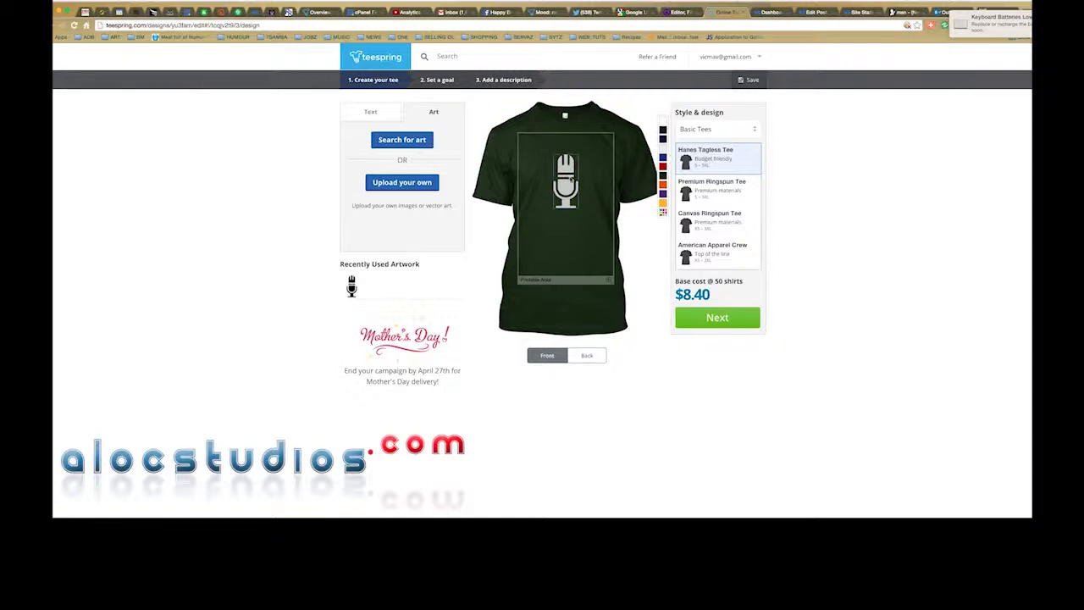
Add a thin outline in pale yellow to the microphone artwork
click(571, 179)
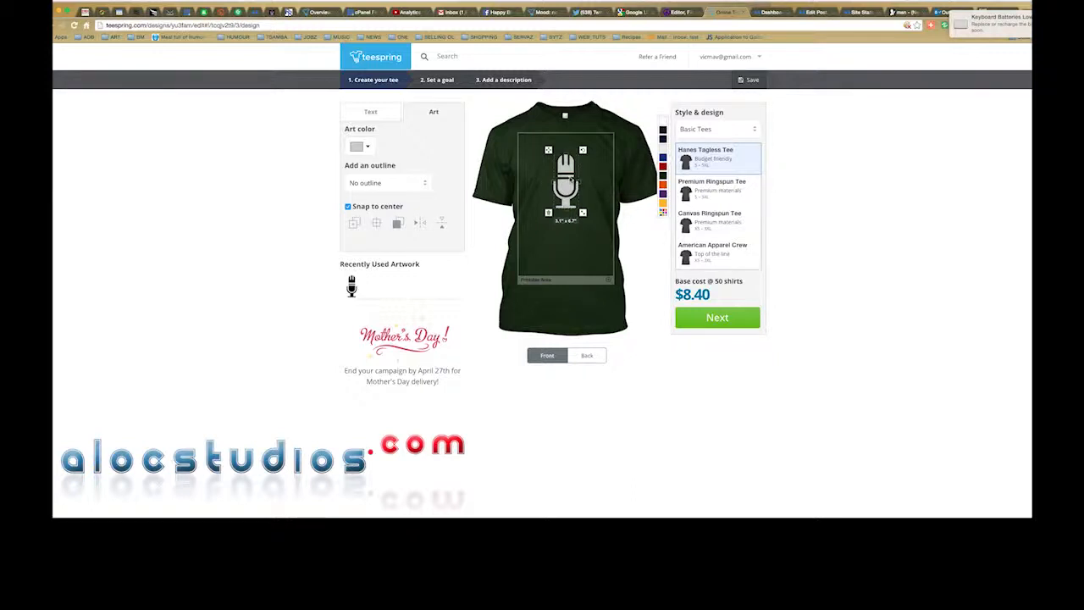
click(358, 185)
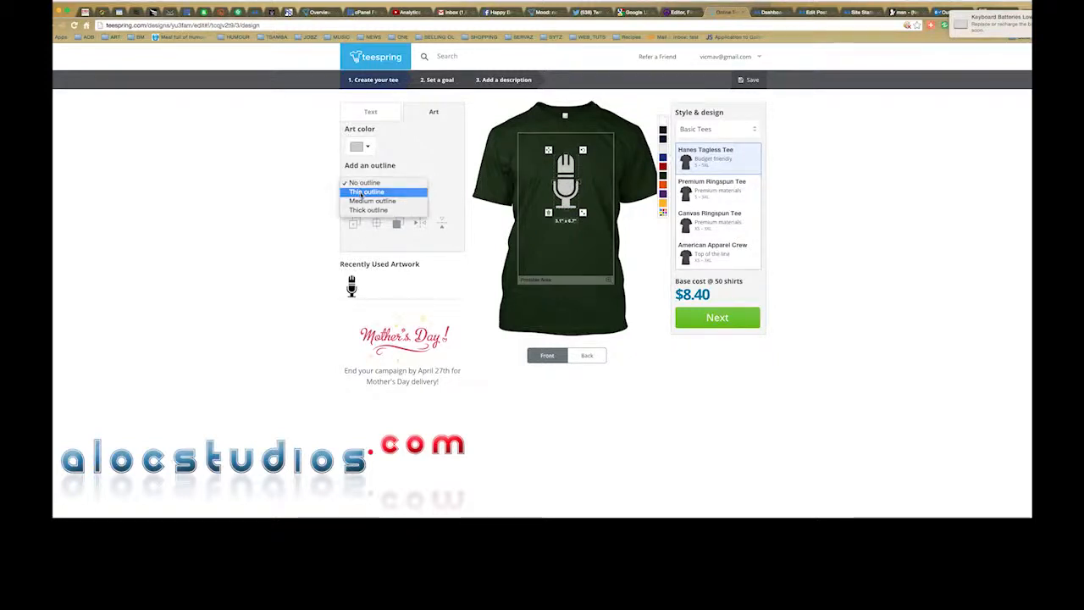
click(360, 193)
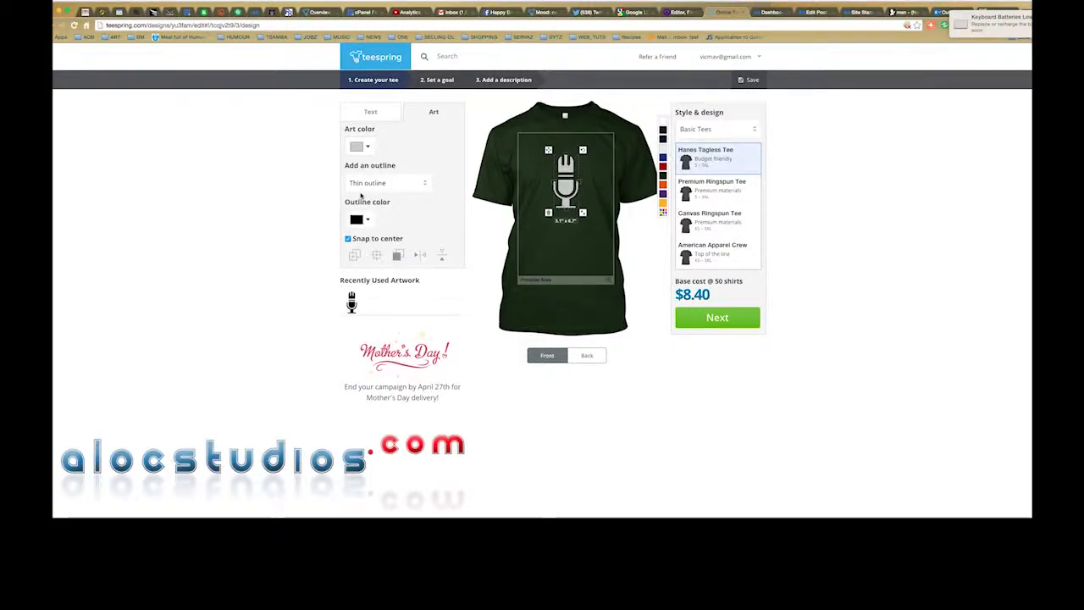
click(357, 219)
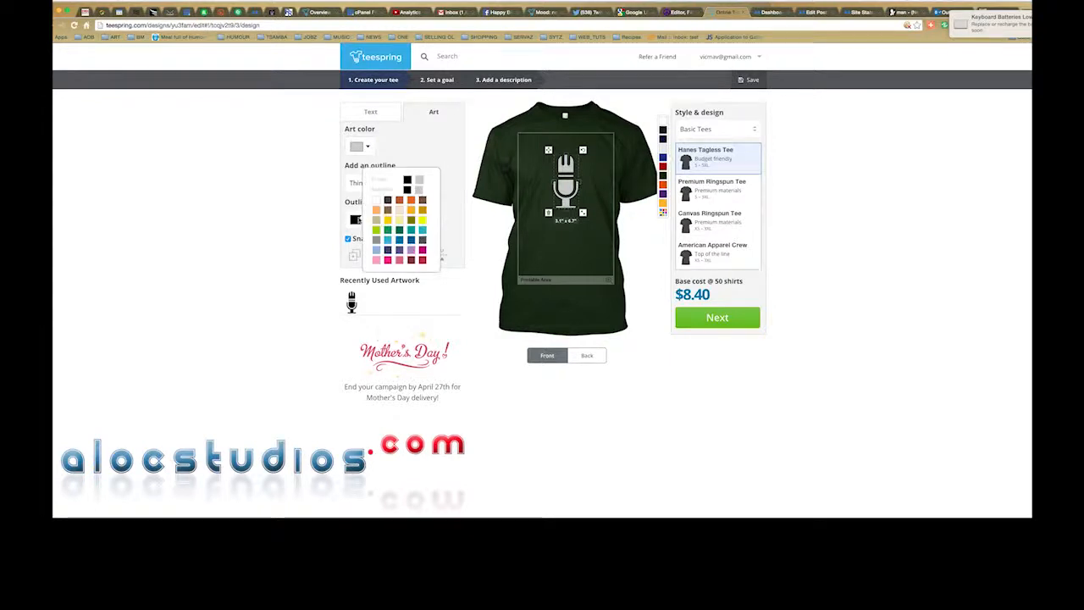
click(398, 221)
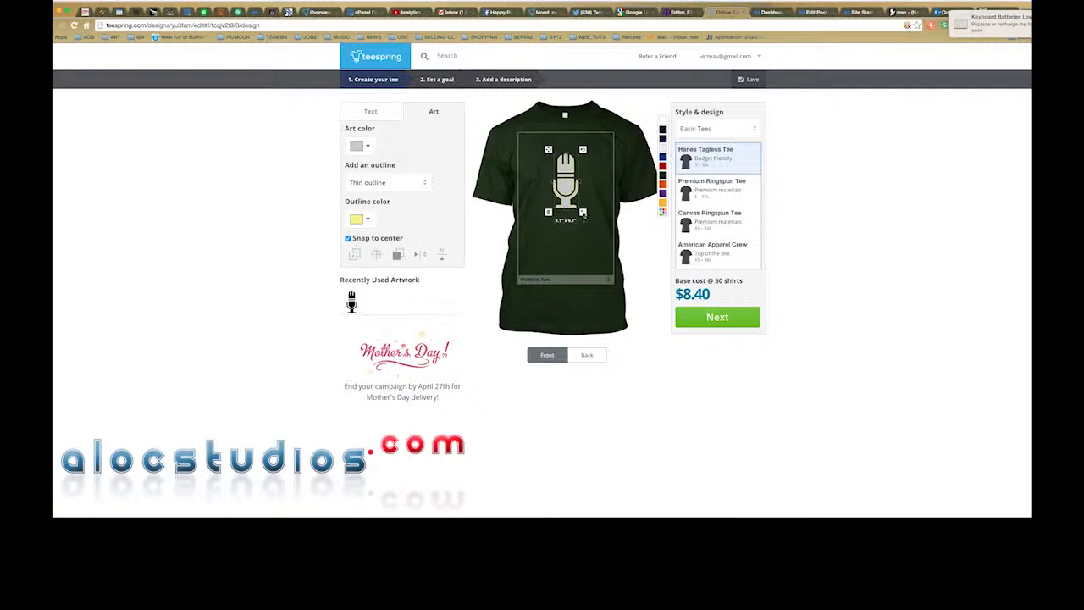
Enlarge the microphone artwork to about 5 by 11 inches and move it slightly lower within the printable area
drag(583, 213, 602, 230)
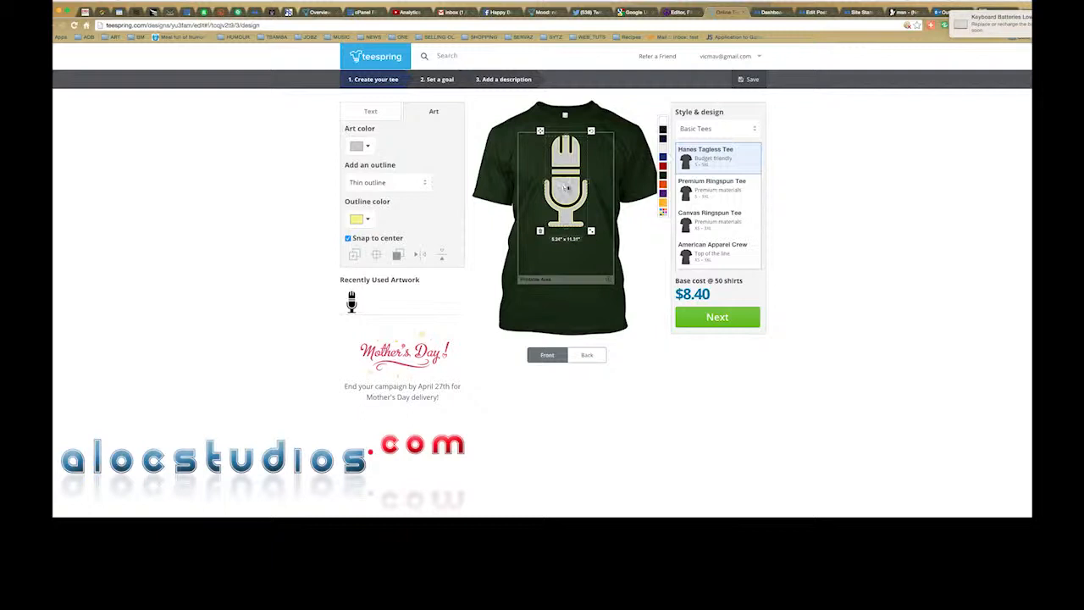
drag(568, 188, 566, 194)
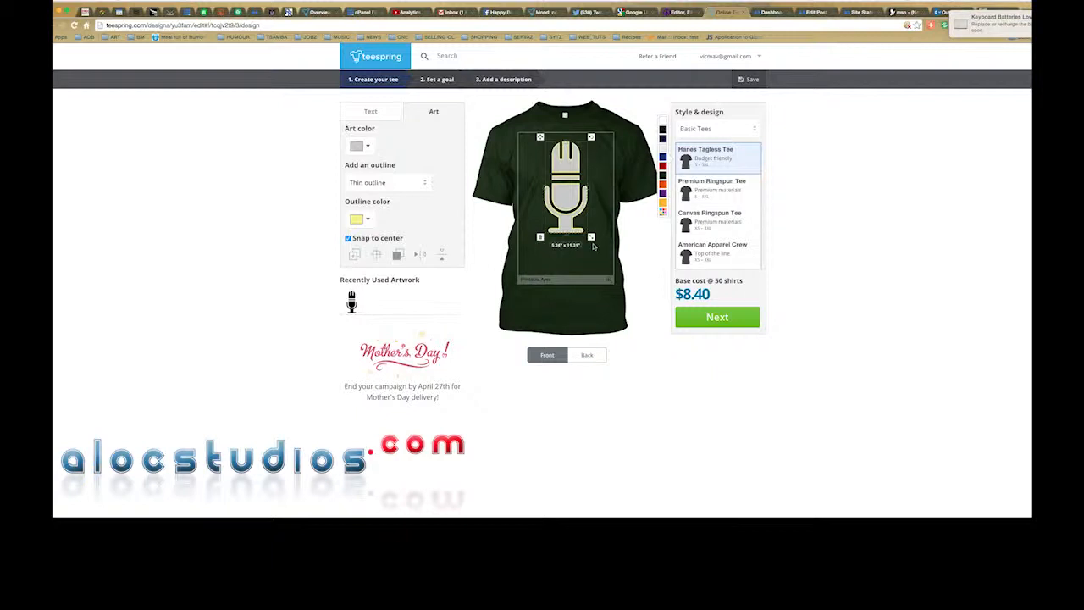
Shrink the microphone artwork to about 3.7 by 7.9 inches and add the text "Bless" to the shirt front
drag(592, 238, 565, 201)
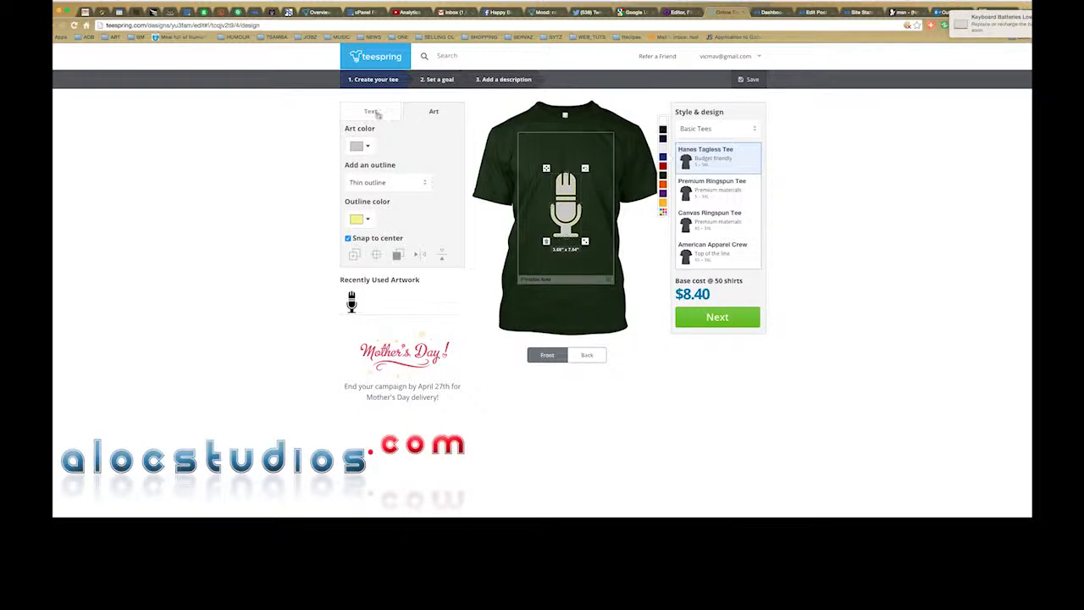
click(372, 113)
click(390, 143)
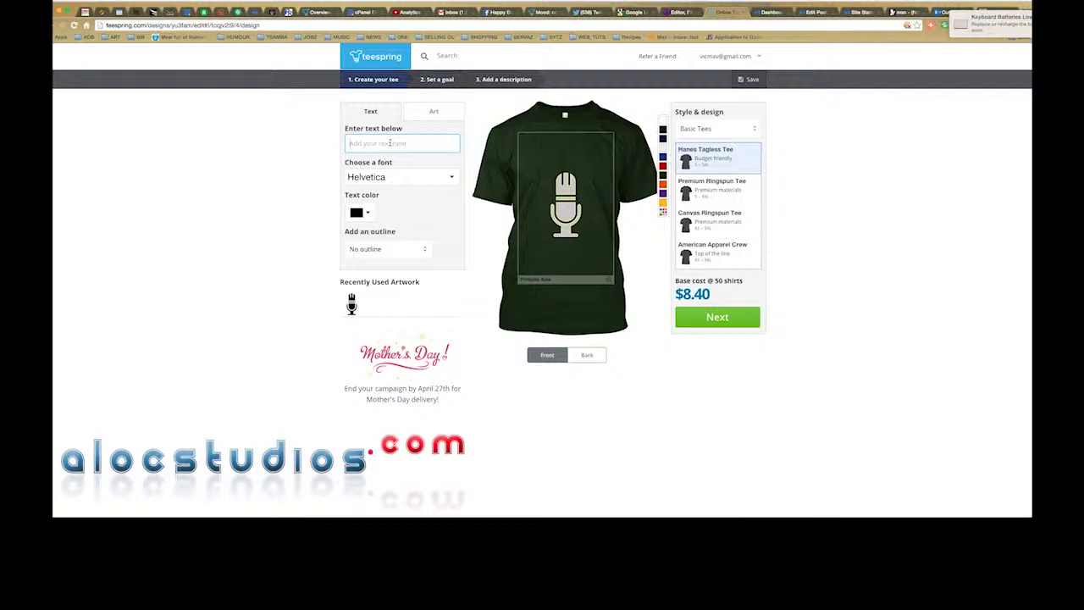
text(Bless)
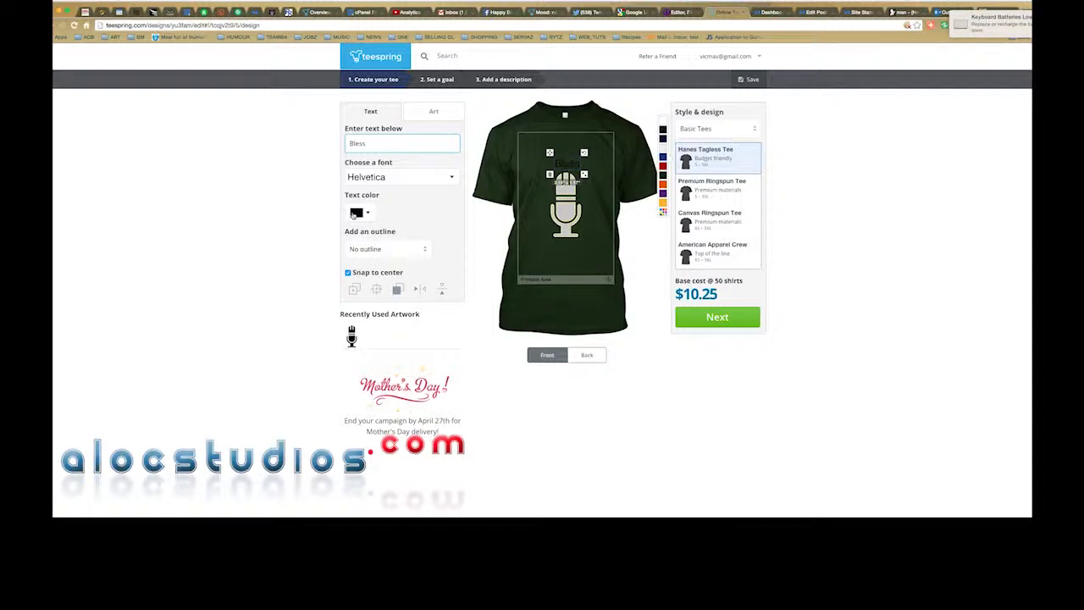
Set the color of the "Bless" text to white
click(357, 213)
click(356, 213)
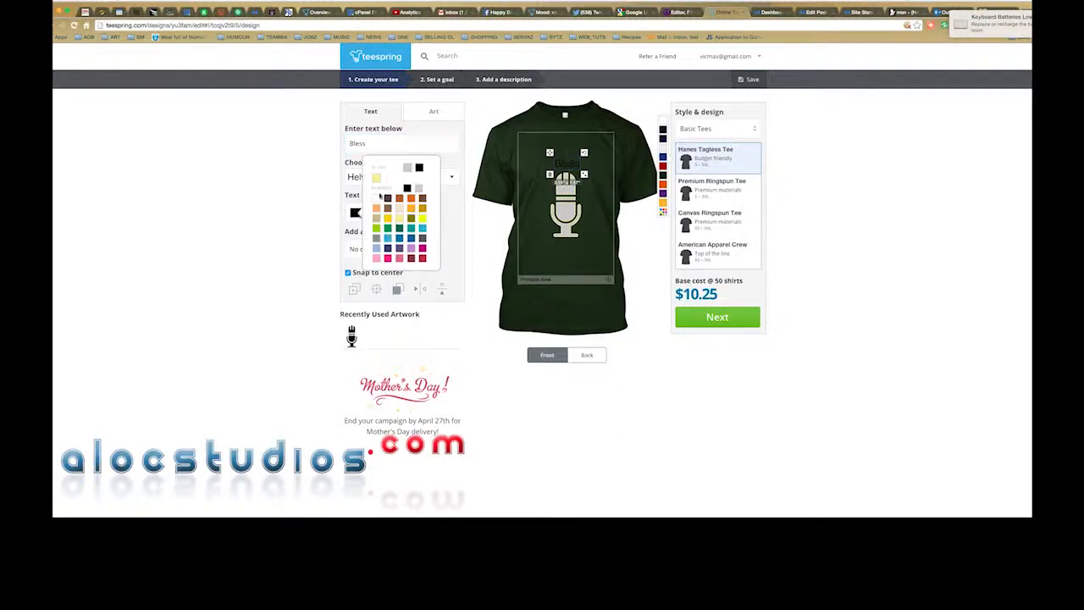
click(376, 198)
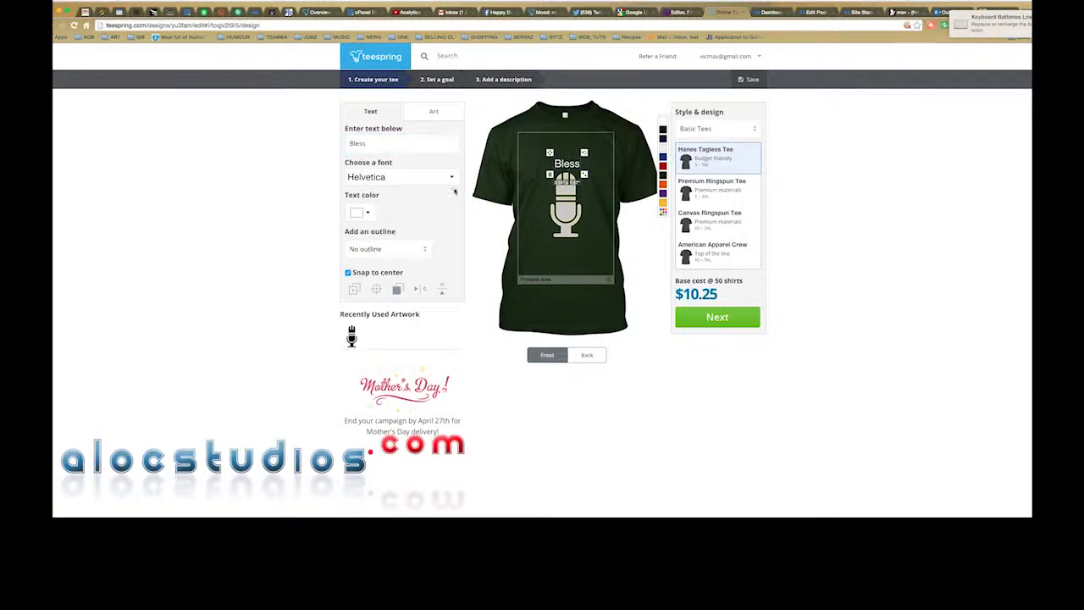
Browse the Popular, Foreign and Futuristic / Digital font categories and set the "Bless" text to Orbitron
click(435, 179)
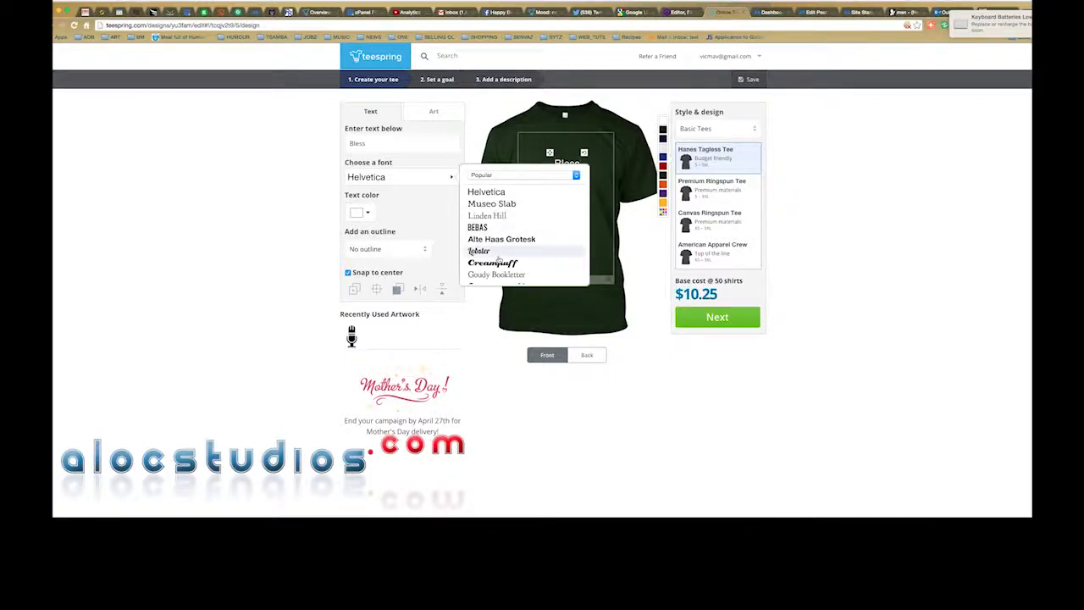
scroll(508, 254, down, 5)
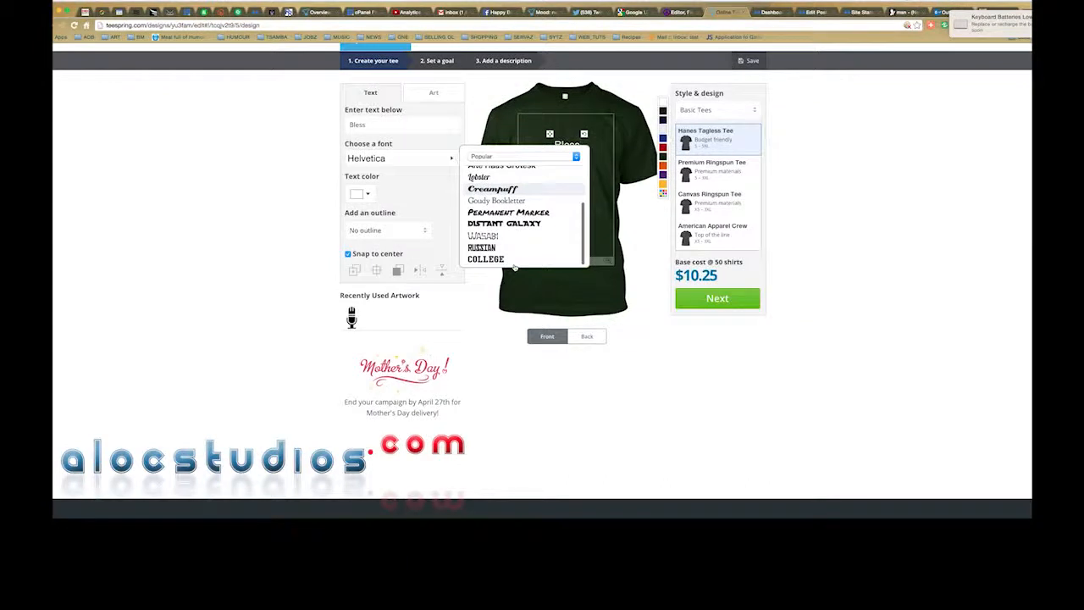
click(508, 157)
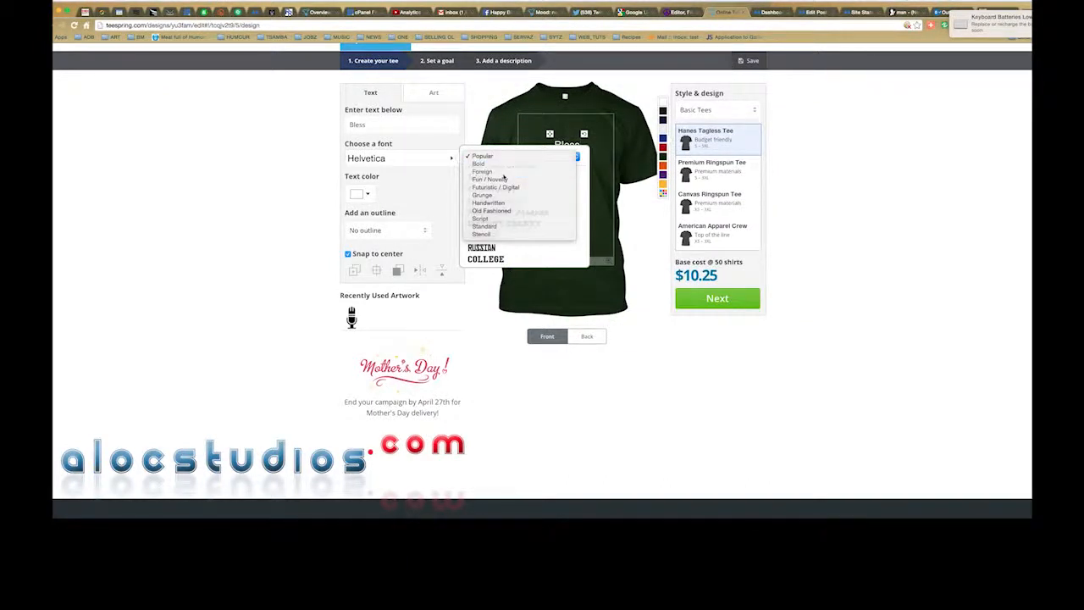
click(507, 172)
scroll(508, 225, down, 5)
scroll(516, 228, up, 6)
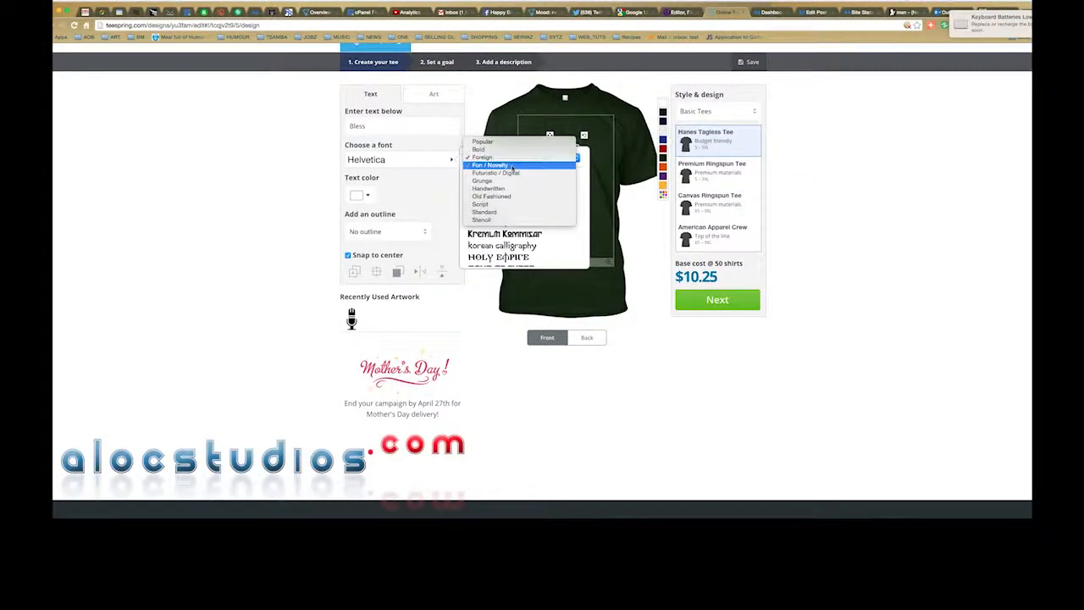
click(513, 173)
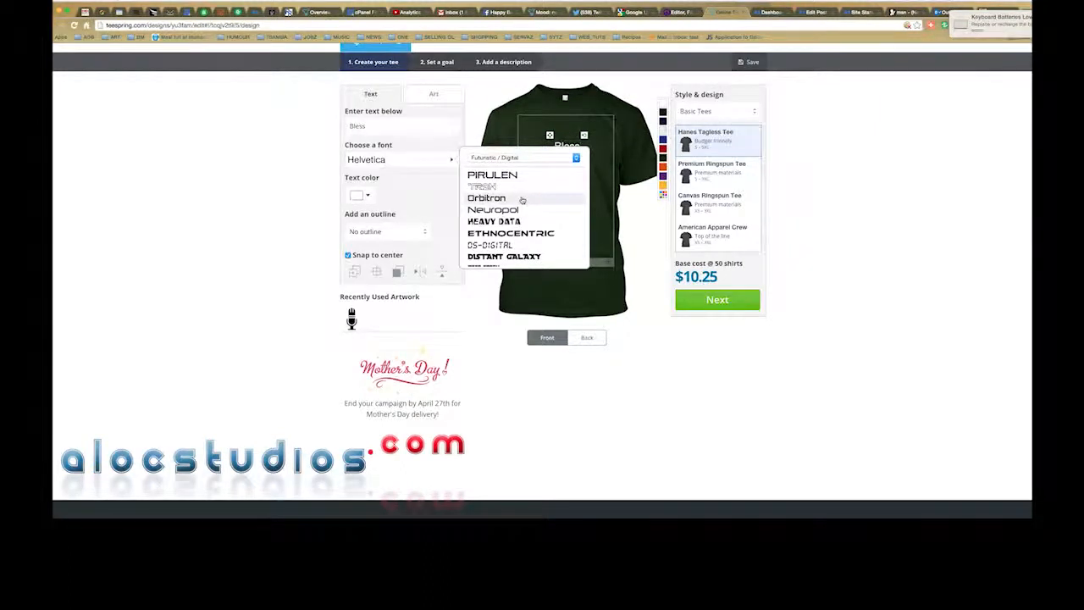
scroll(520, 203, up, 1)
click(522, 200)
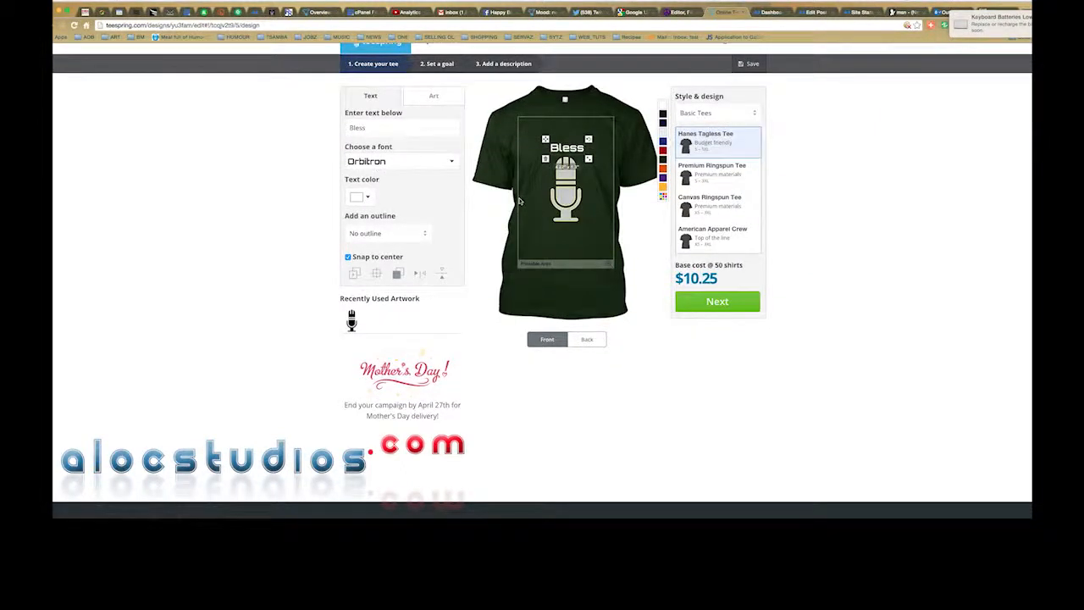
Enlarge the "Bless" text to nearly the full width of the printable area, place it just above the microphone and deselect it
drag(589, 159, 609, 125)
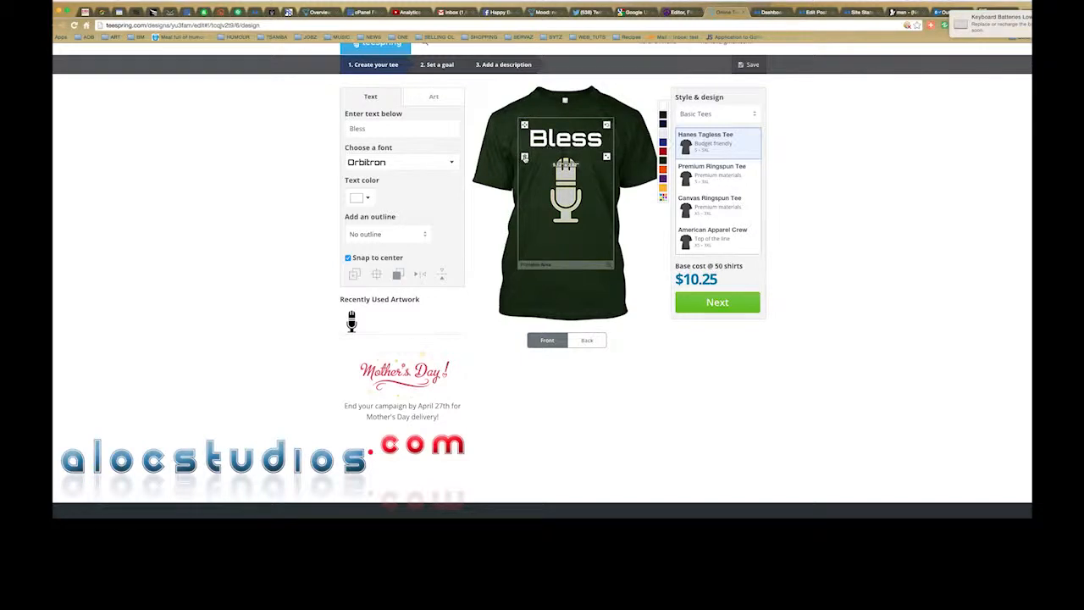
drag(524, 125, 522, 132)
scroll(534, 203, down, 1)
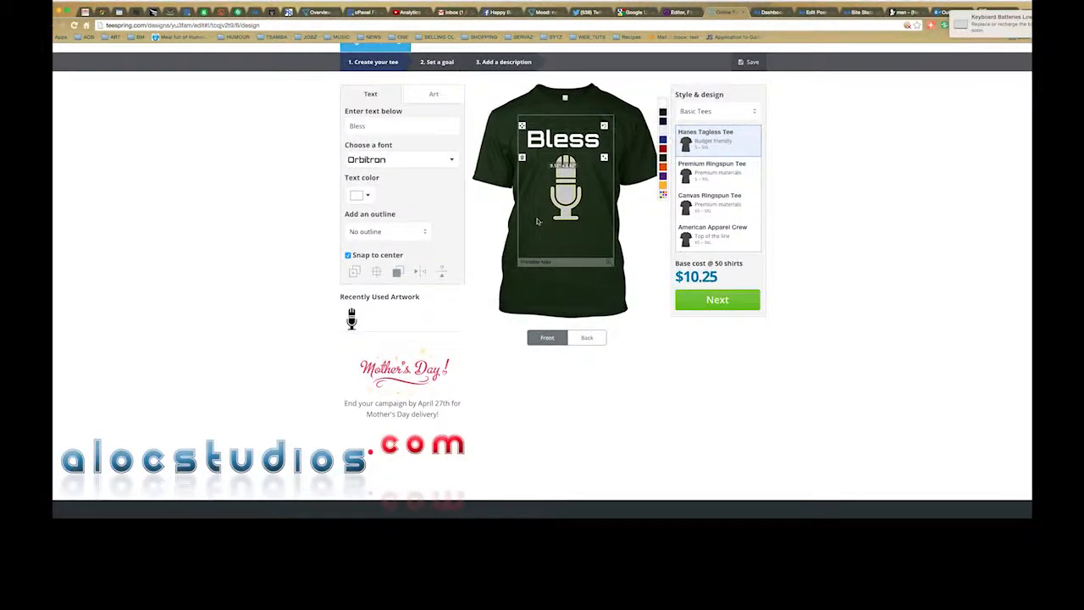
click(496, 229)
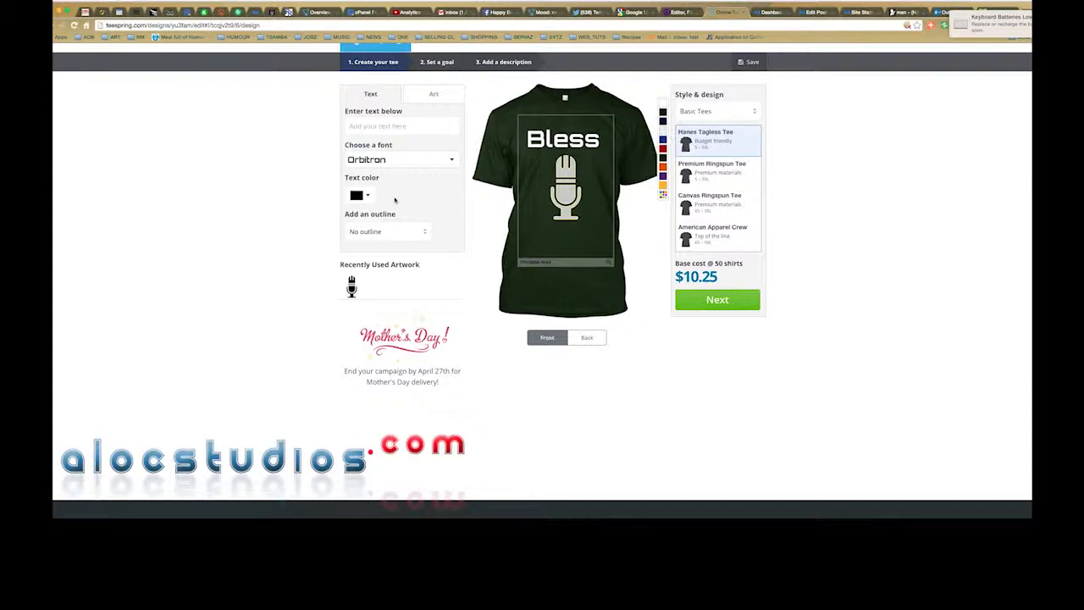
Try to outline the text, testing a thin outline in light gray and pale yellow, and finally a medium outline
click(394, 233)
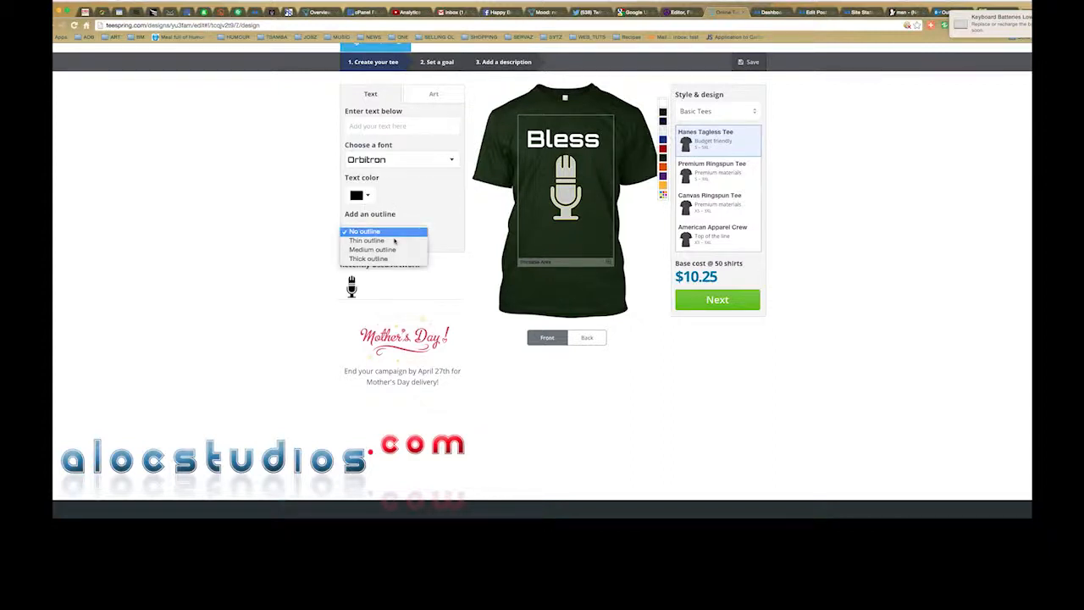
click(392, 240)
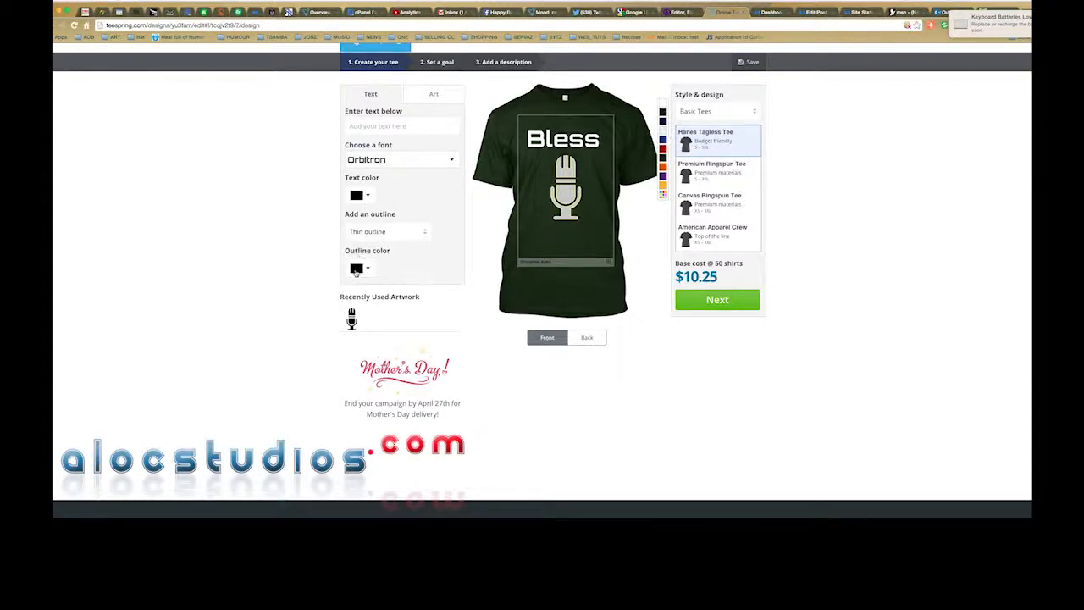
click(355, 269)
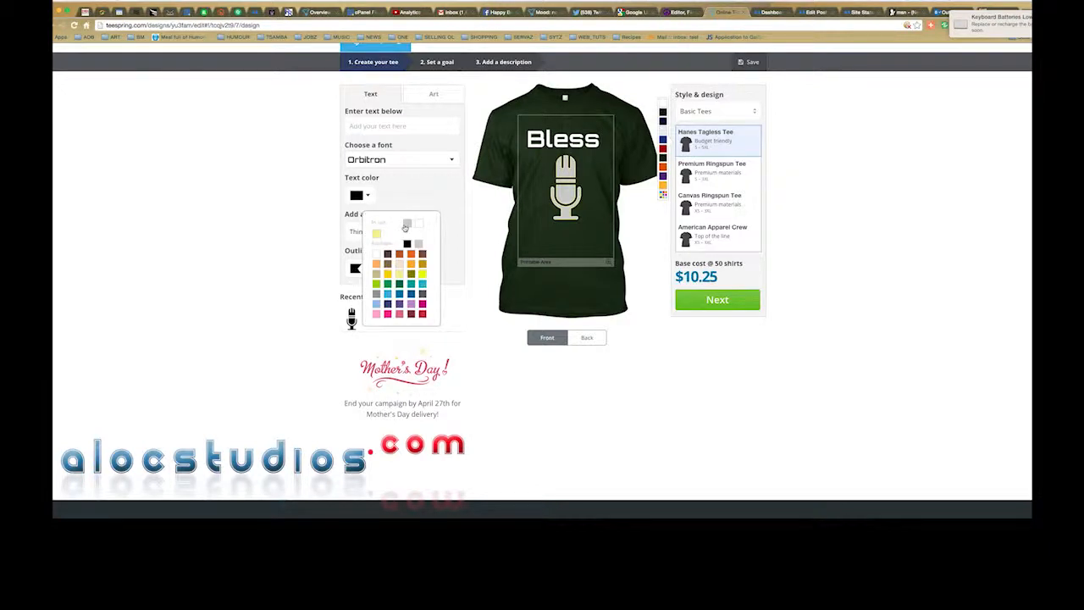
click(407, 225)
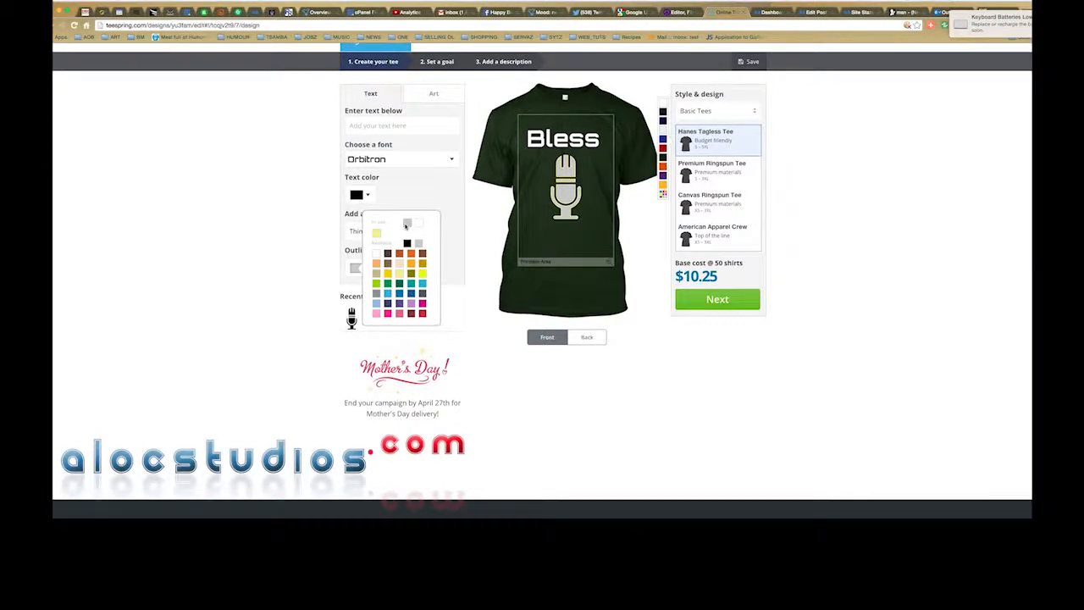
click(359, 268)
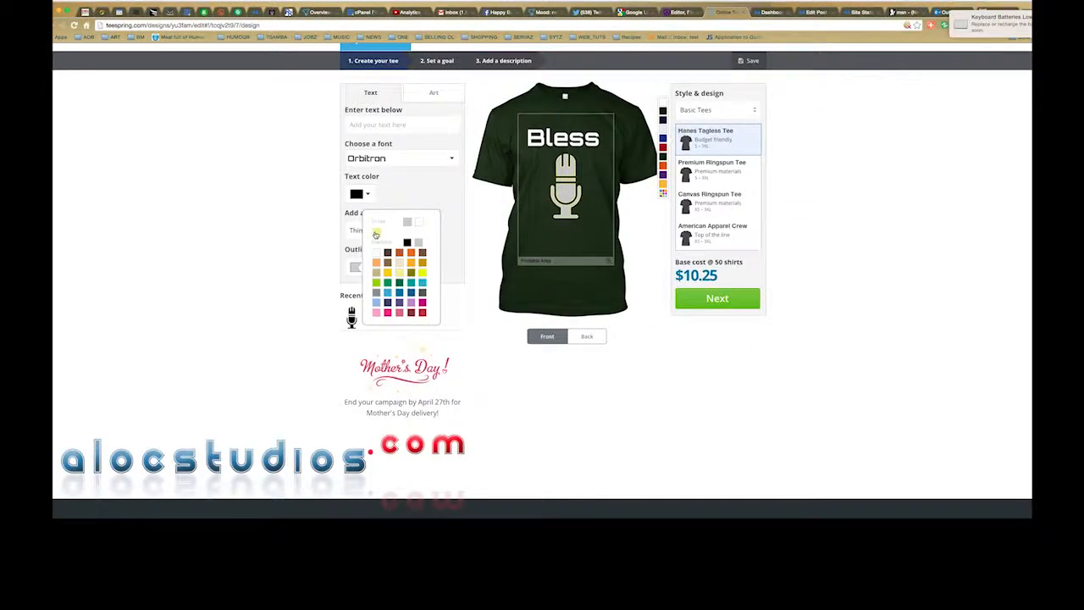
click(376, 234)
click(393, 230)
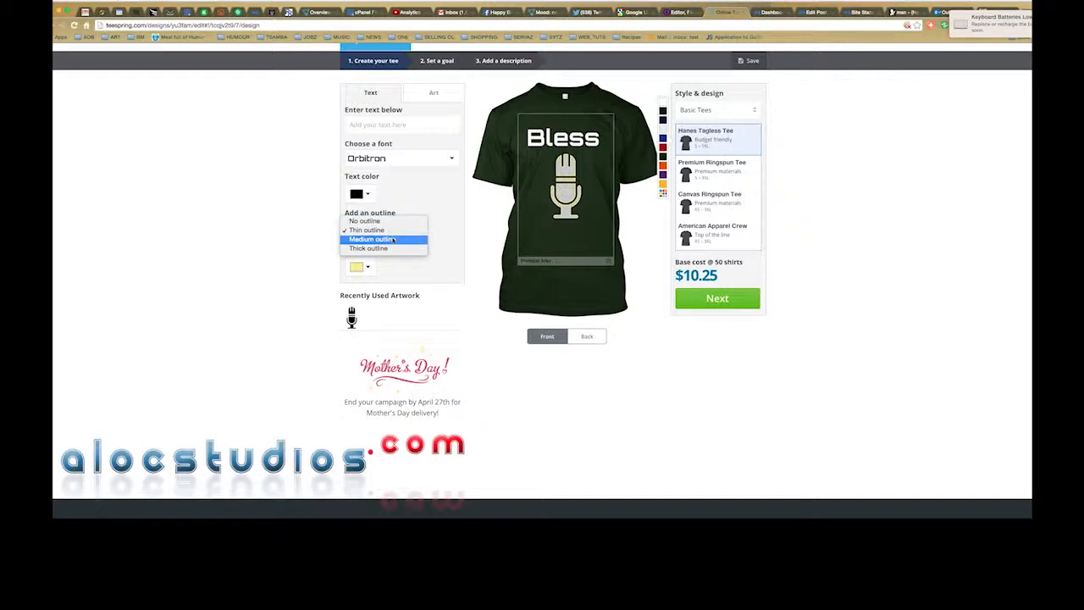
click(394, 239)
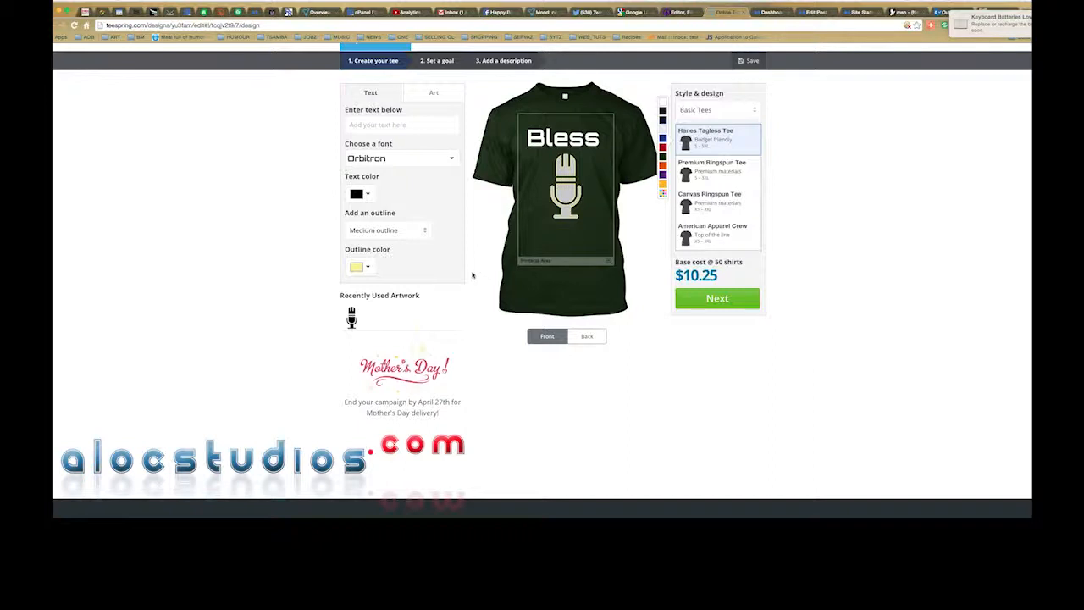
Go to the goal-setting stage and try sales goals of 125 and 5 shirts
click(441, 61)
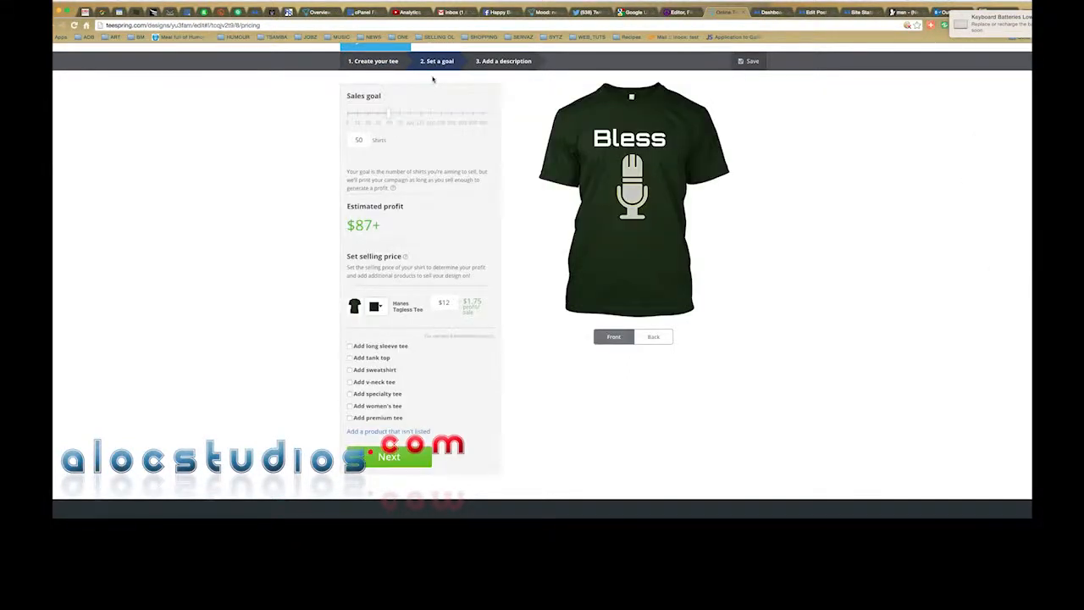
drag(391, 115, 421, 121)
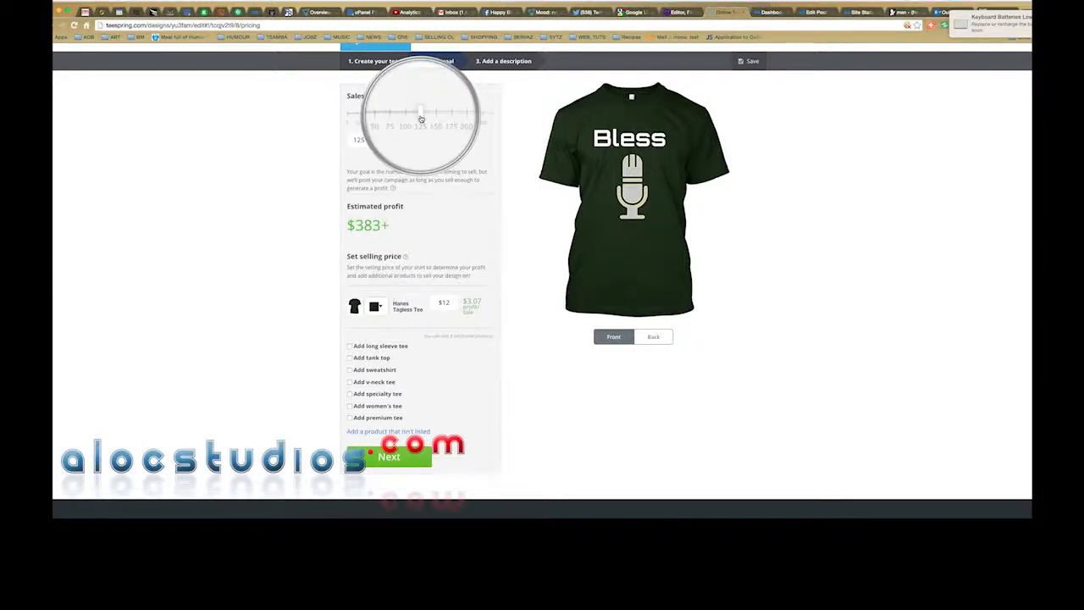
click(359, 119)
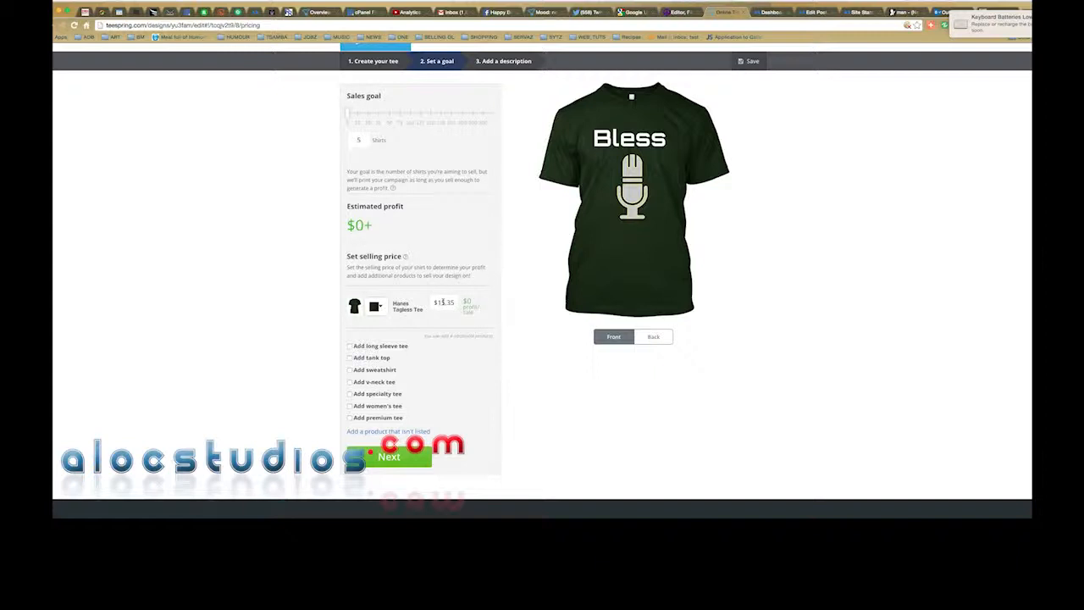
Set the selling price of the Hanes Tagless Tee to $19
drag(442, 302, 456, 303)
text(9)
click(452, 321)
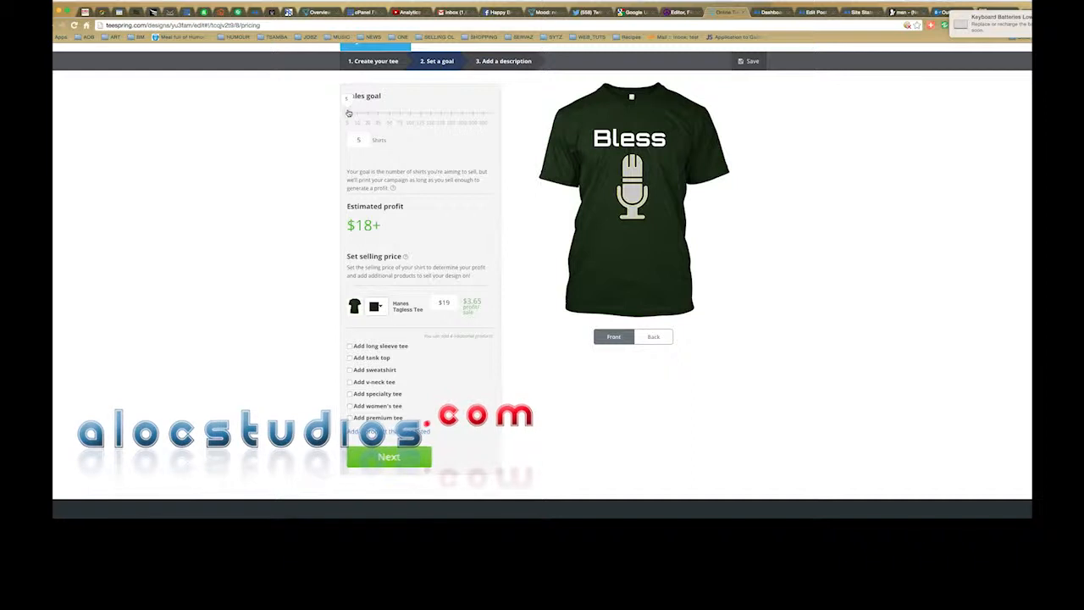
Set the sales goal to 20 shirts and continue to the campaign description stage
drag(348, 112, 368, 116)
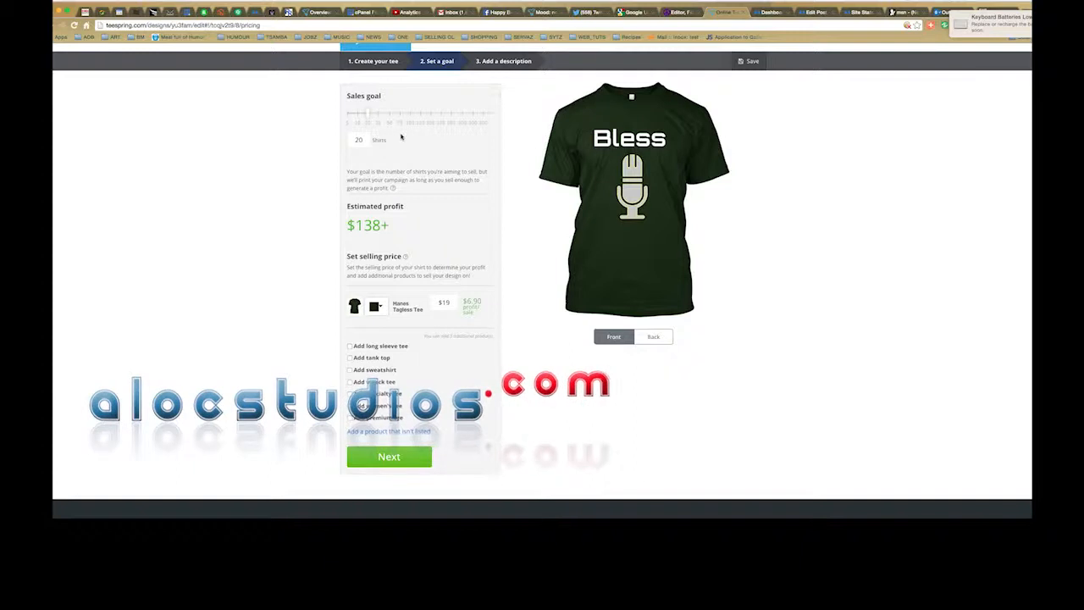
click(498, 64)
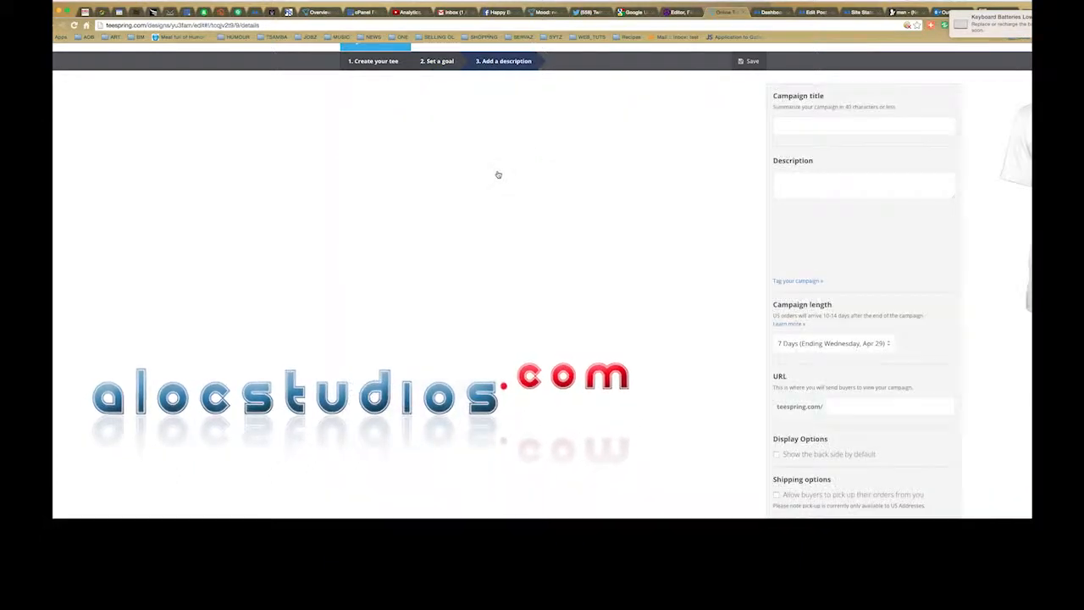